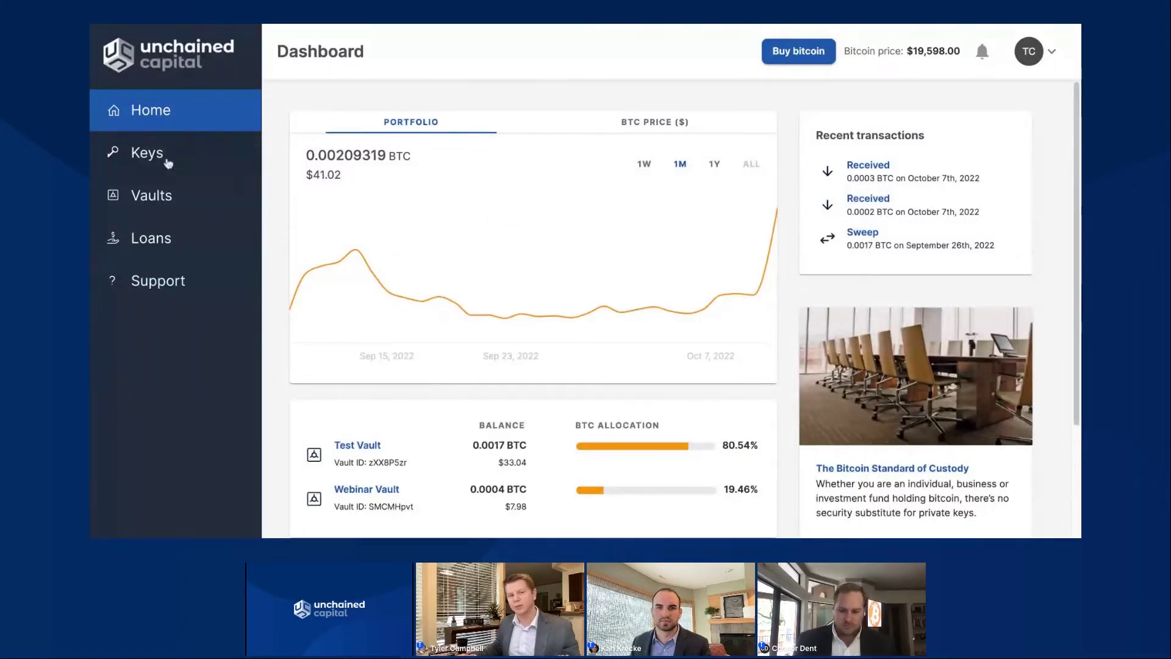
# Open the Webinar Vault from the vault list and check its Rename and Close options without choosing either.
pyautogui.click(170, 195)
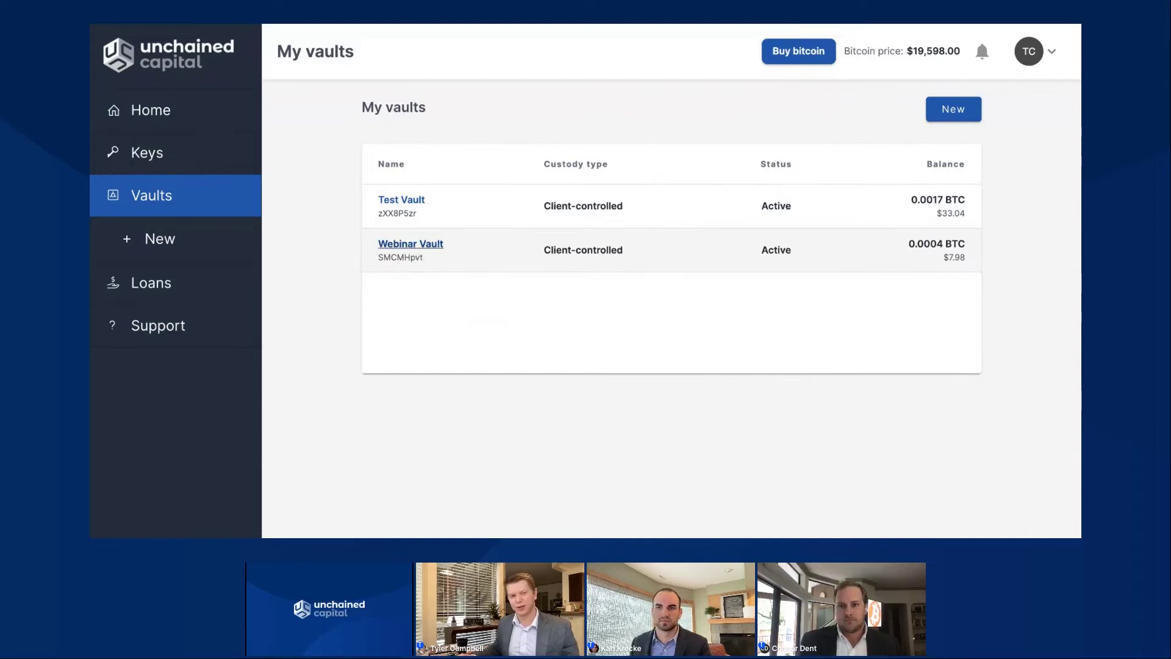
pyautogui.click(411, 244)
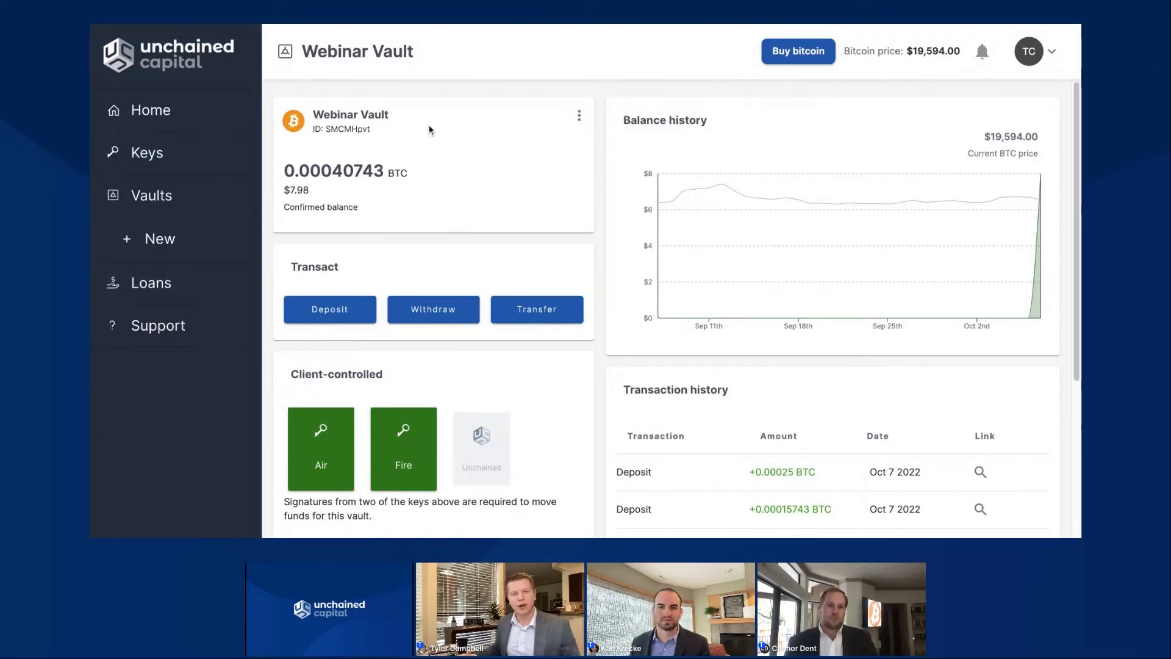
pyautogui.click(579, 125)
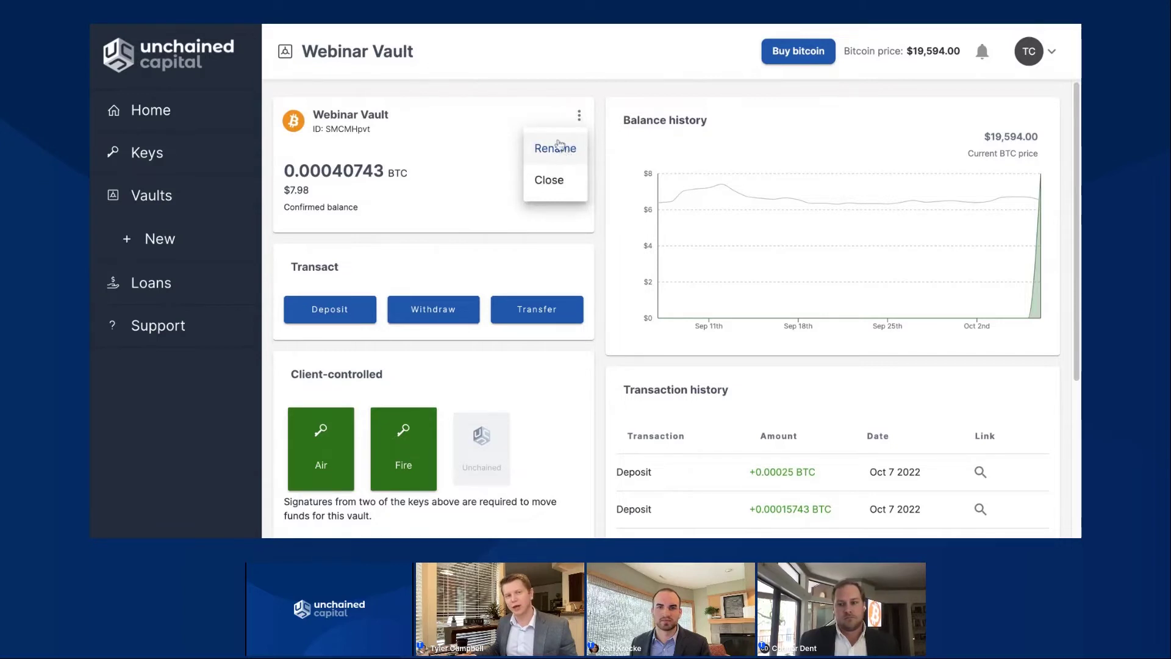
pyautogui.click(556, 123)
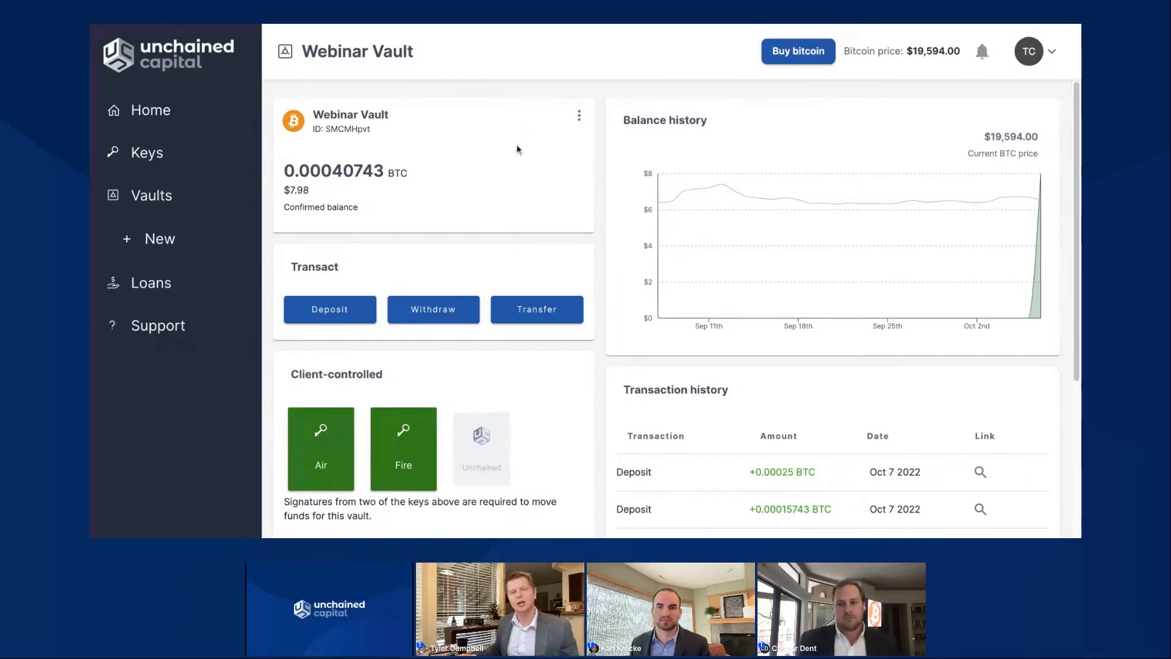
# View the Webinar Vault's deposit address and the Trezor key choices for confirming it, and return to the vault page.
pyautogui.scroll(-1, 516, 149)
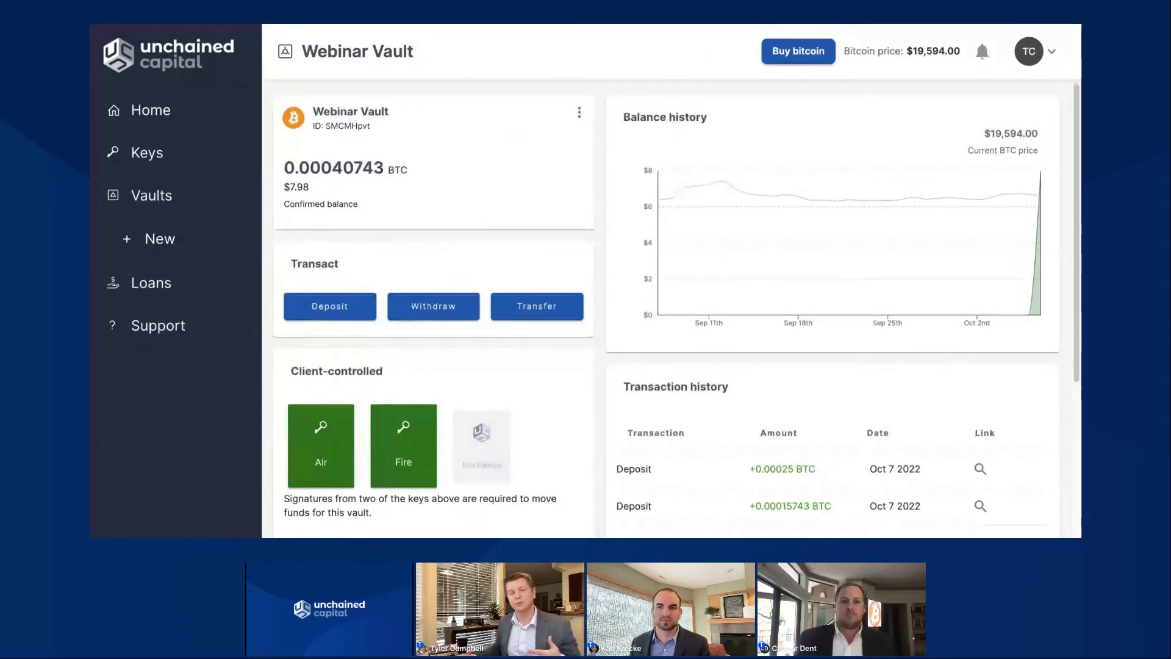
pyautogui.scroll(-1, 671, 280)
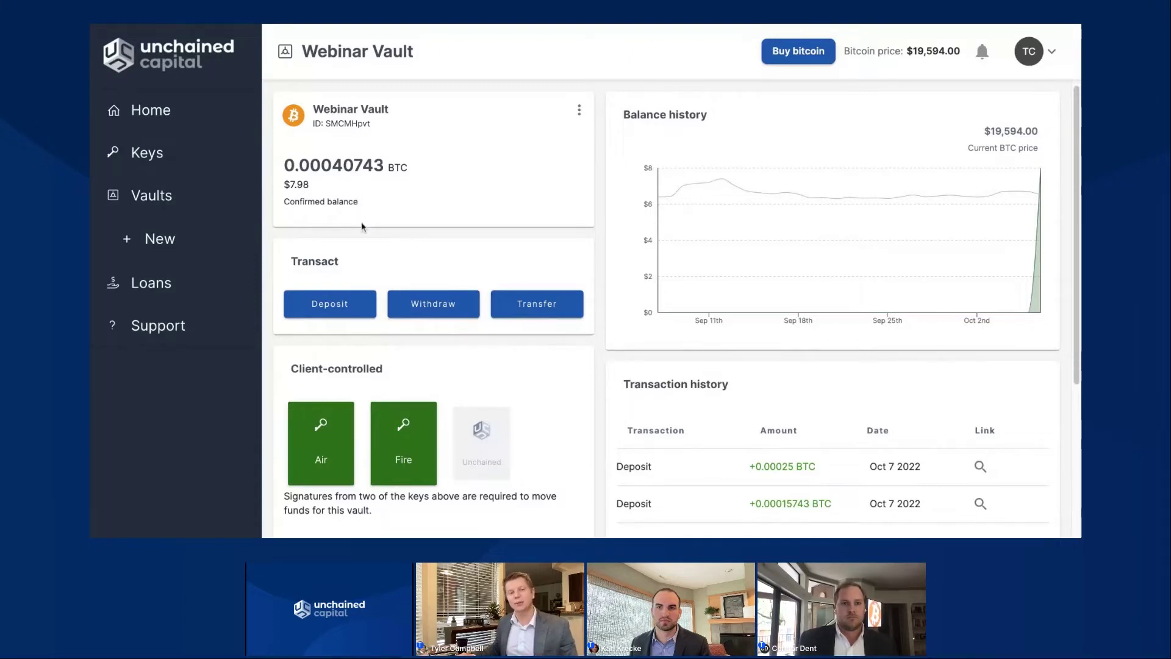
pyautogui.scroll(-1, 363, 227)
pyautogui.scroll(1, 363, 230)
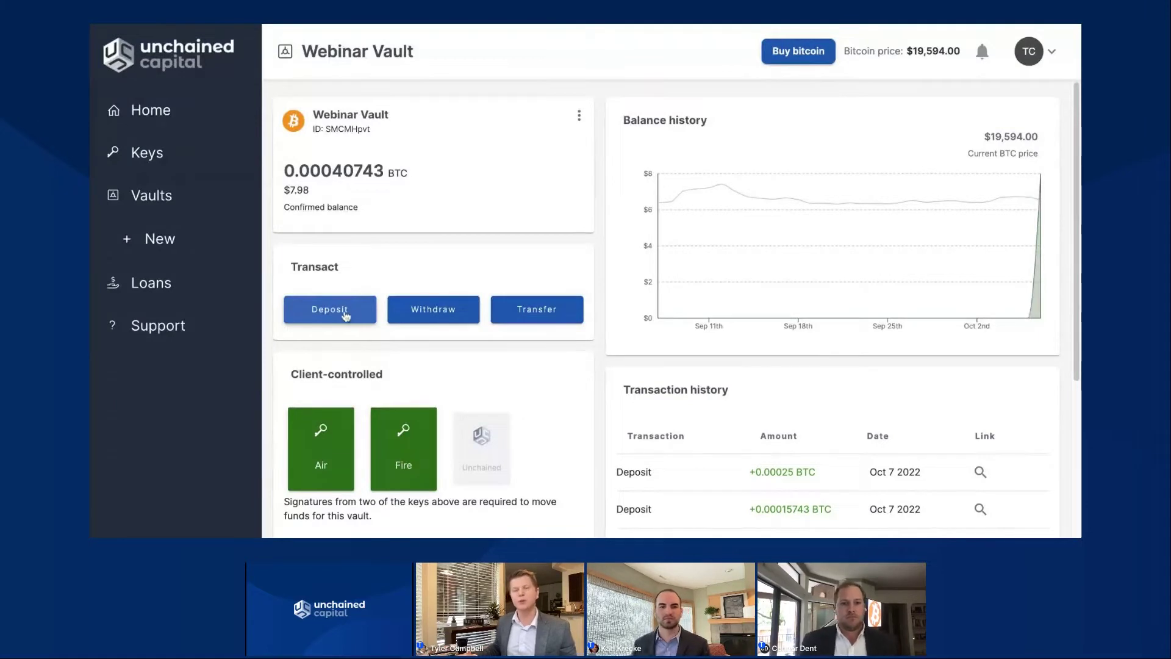
pyautogui.click(346, 314)
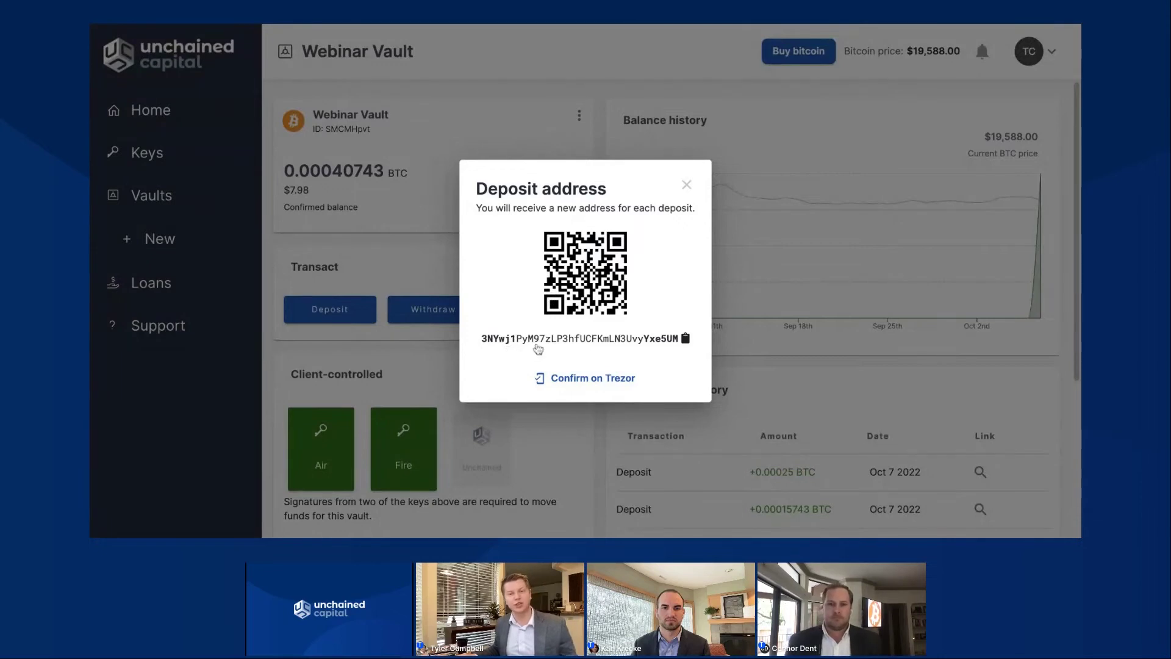
pyautogui.click(612, 346)
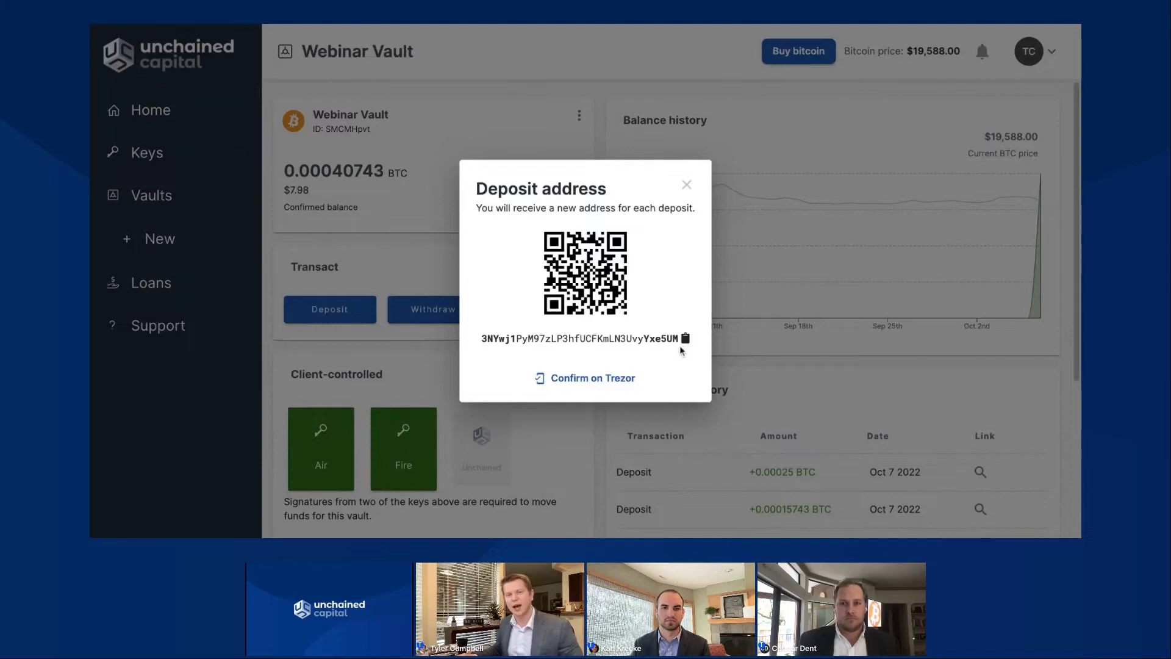
pyautogui.click(638, 343)
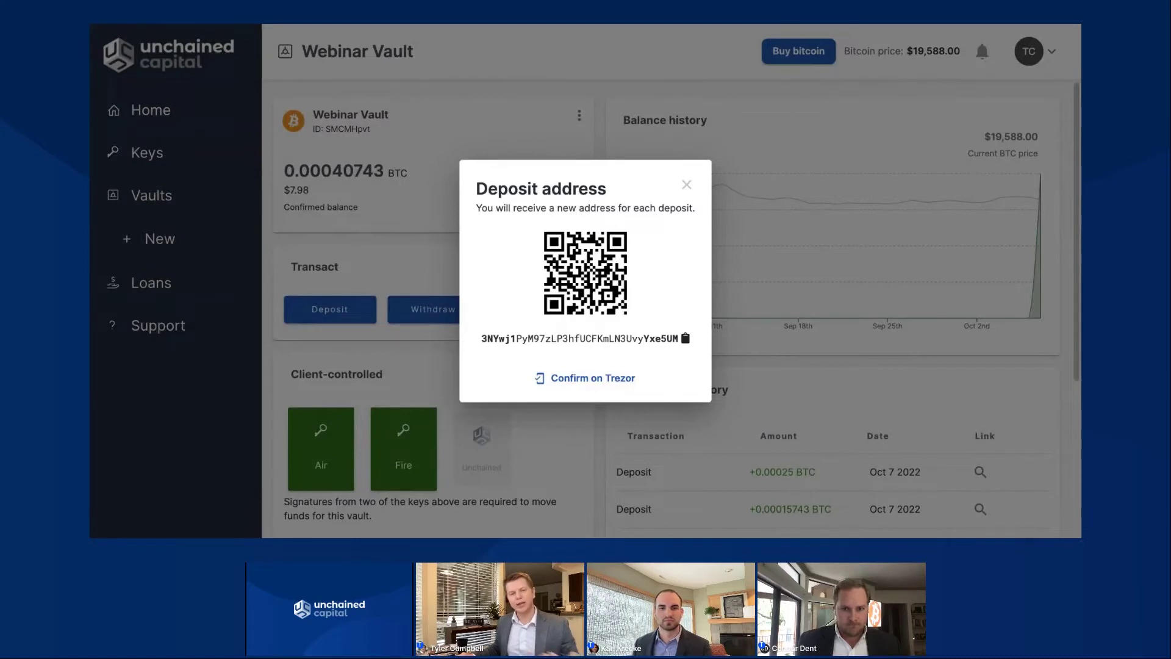
pyautogui.click(577, 379)
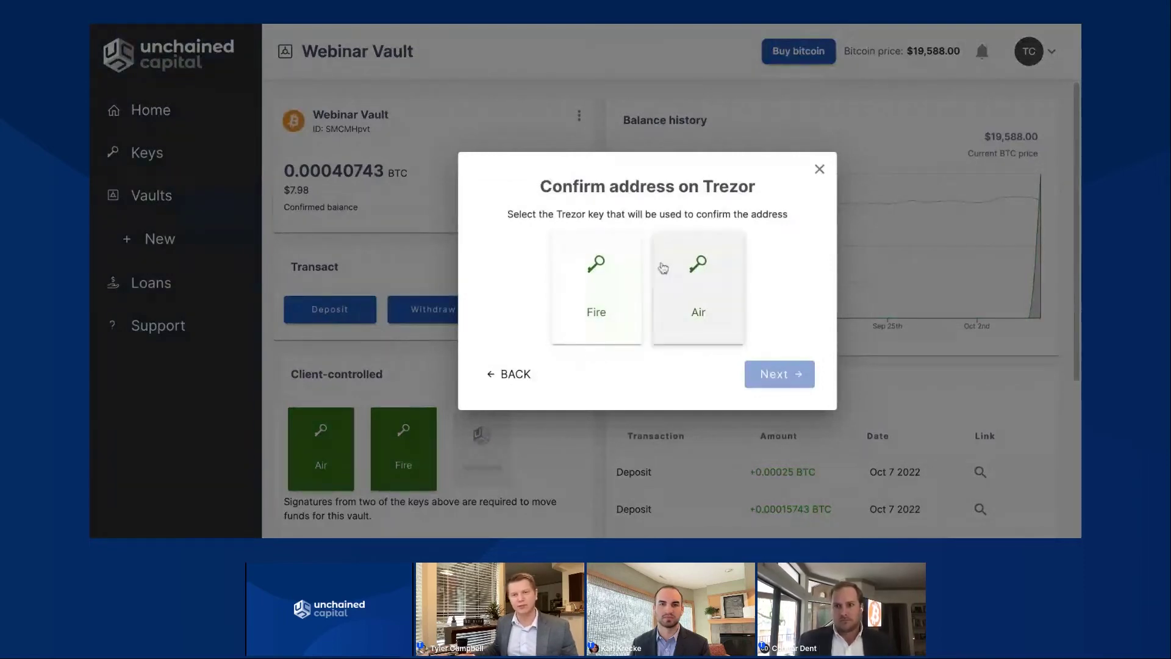
pyautogui.click(817, 170)
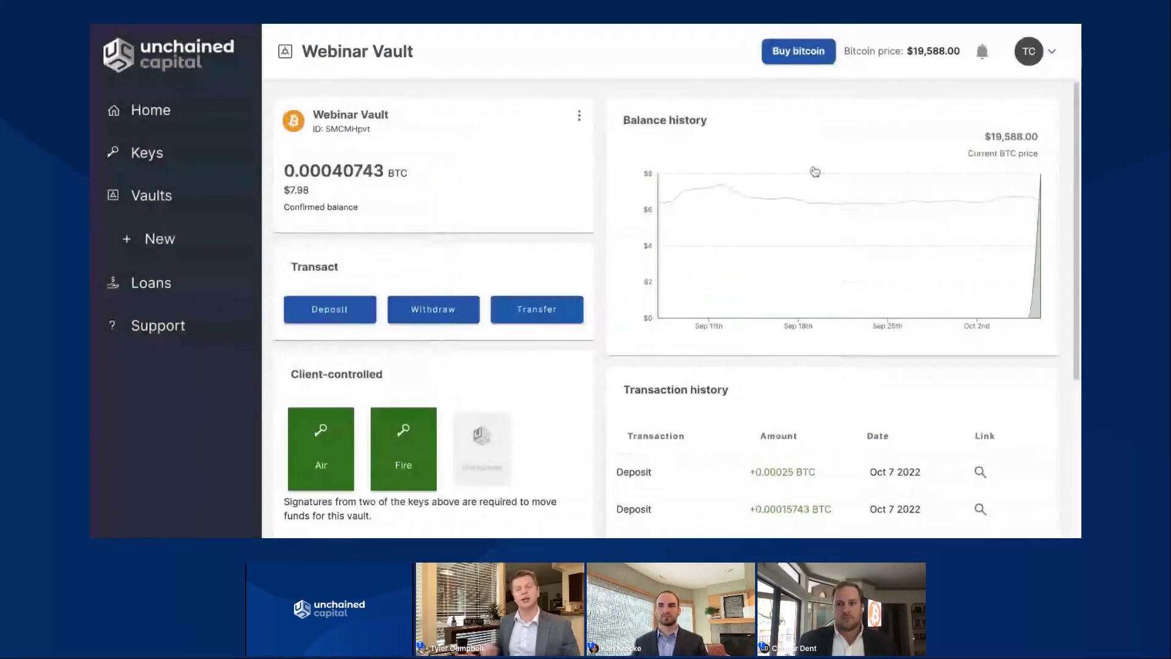
pyautogui.click(369, 309)
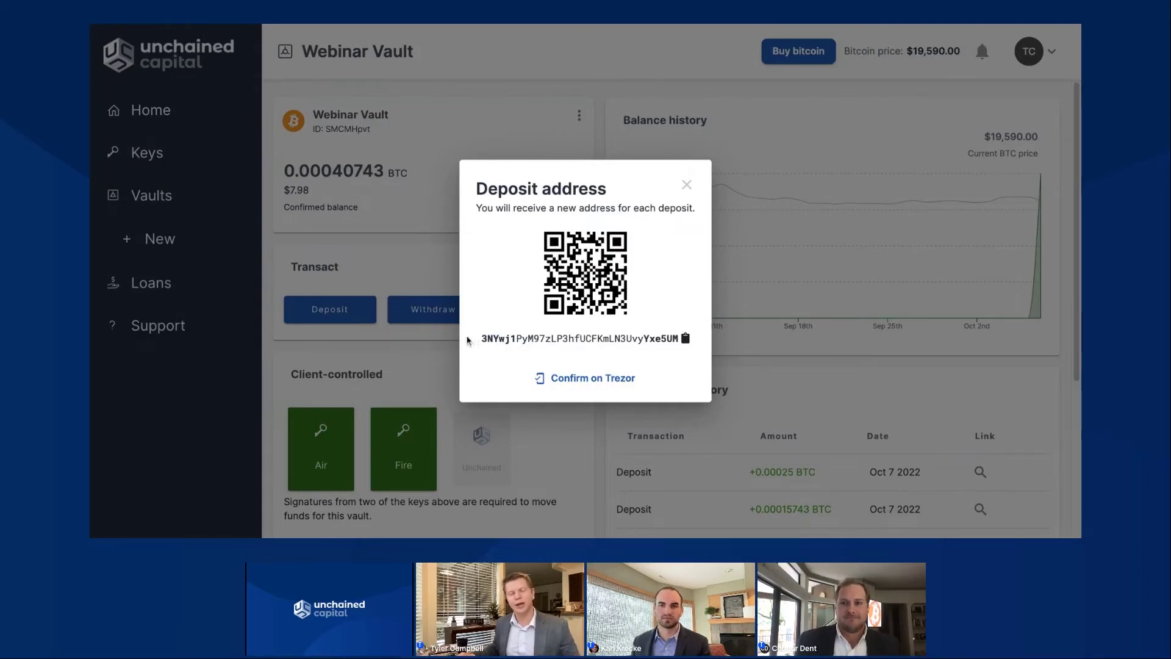
pyautogui.click(418, 284)
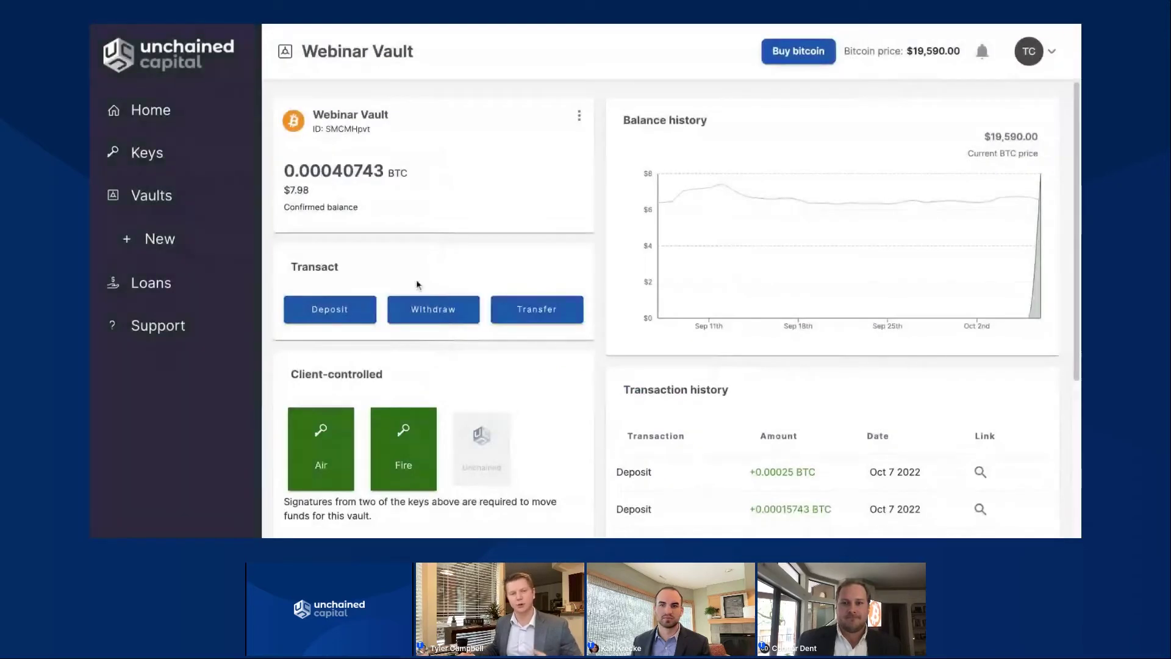
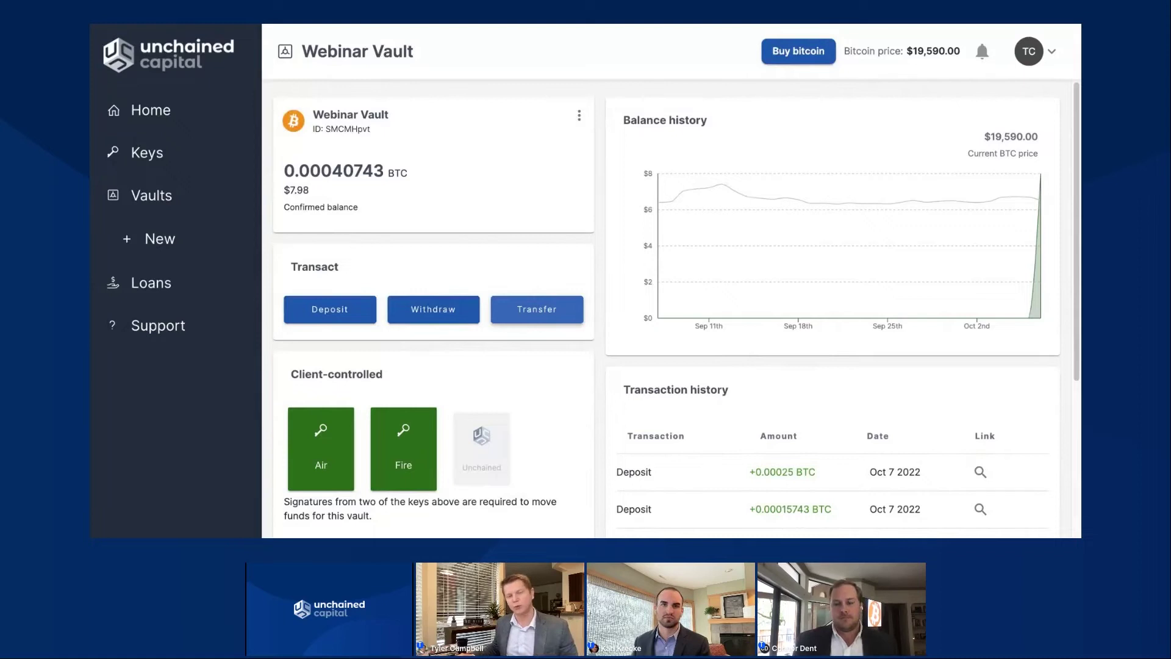
# Start a transfer from the Webinar Vault with Test Vault as the destination account, and close it without proceeding.
pyautogui.click(522, 317)
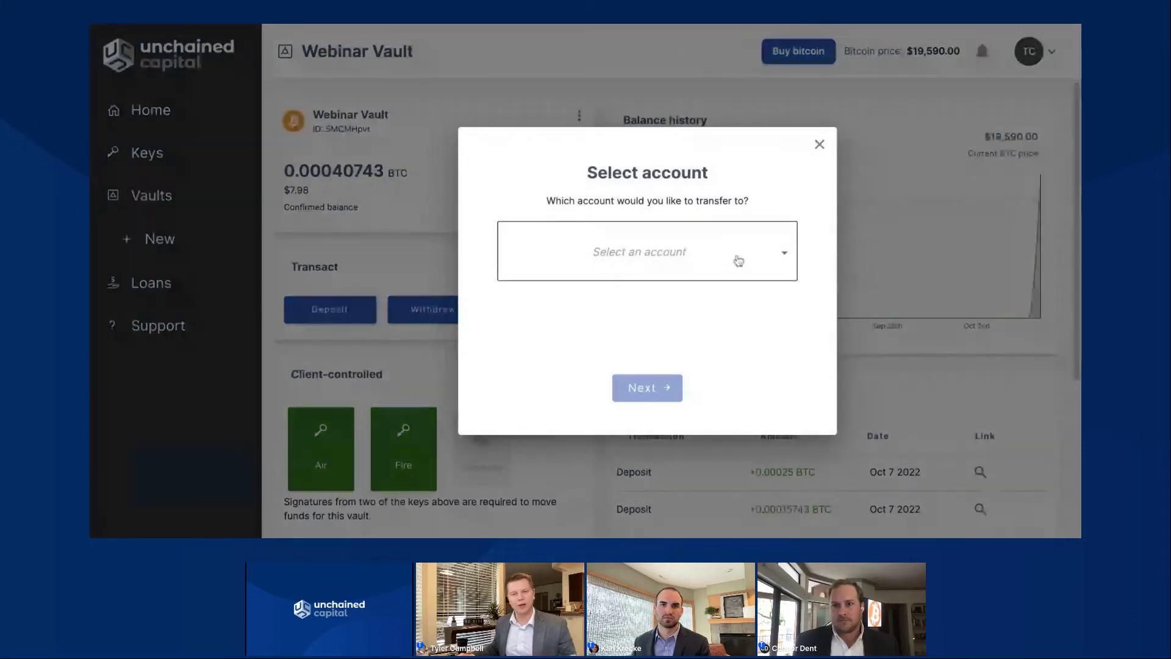
pyautogui.click(738, 261)
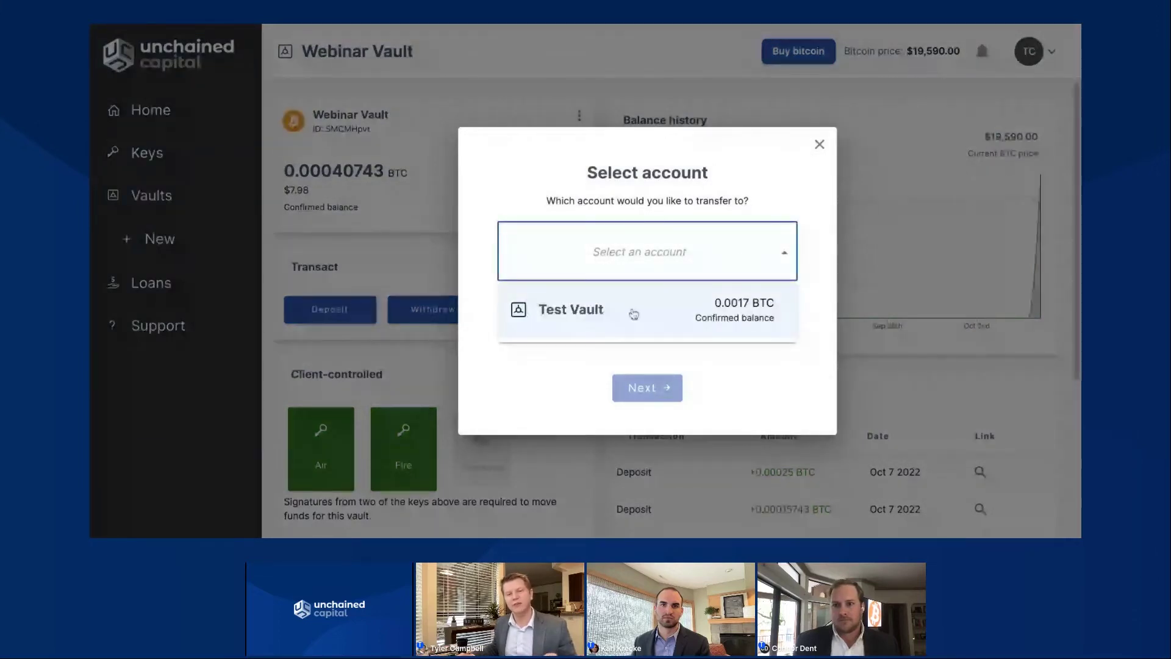
pyautogui.click(577, 319)
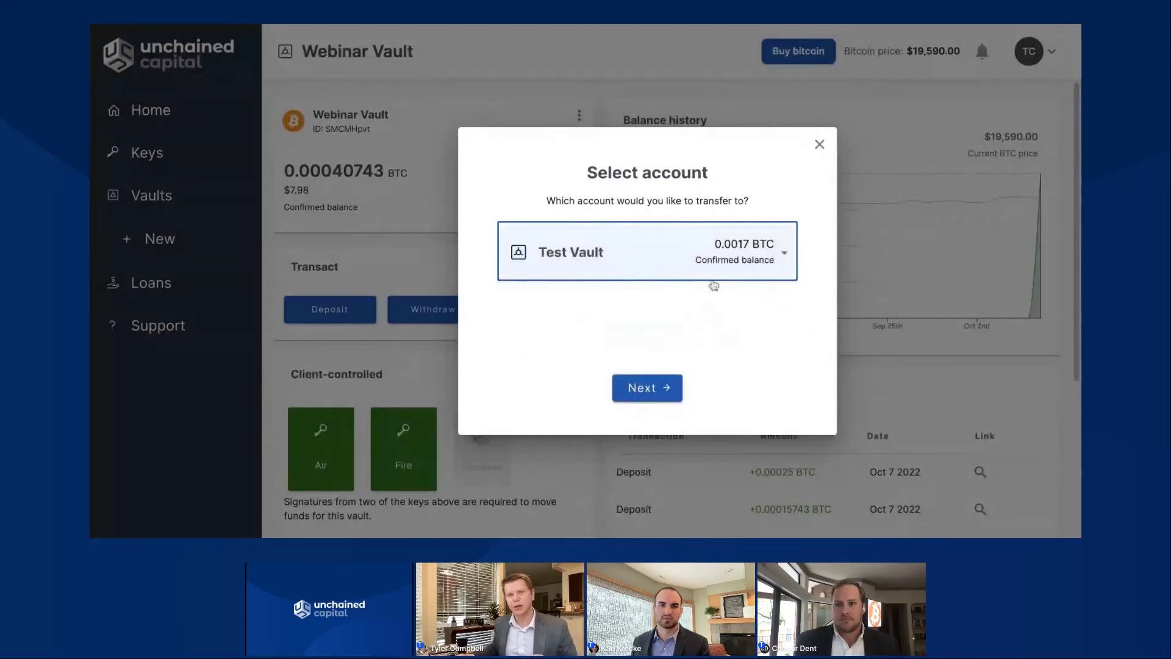
pyautogui.click(824, 149)
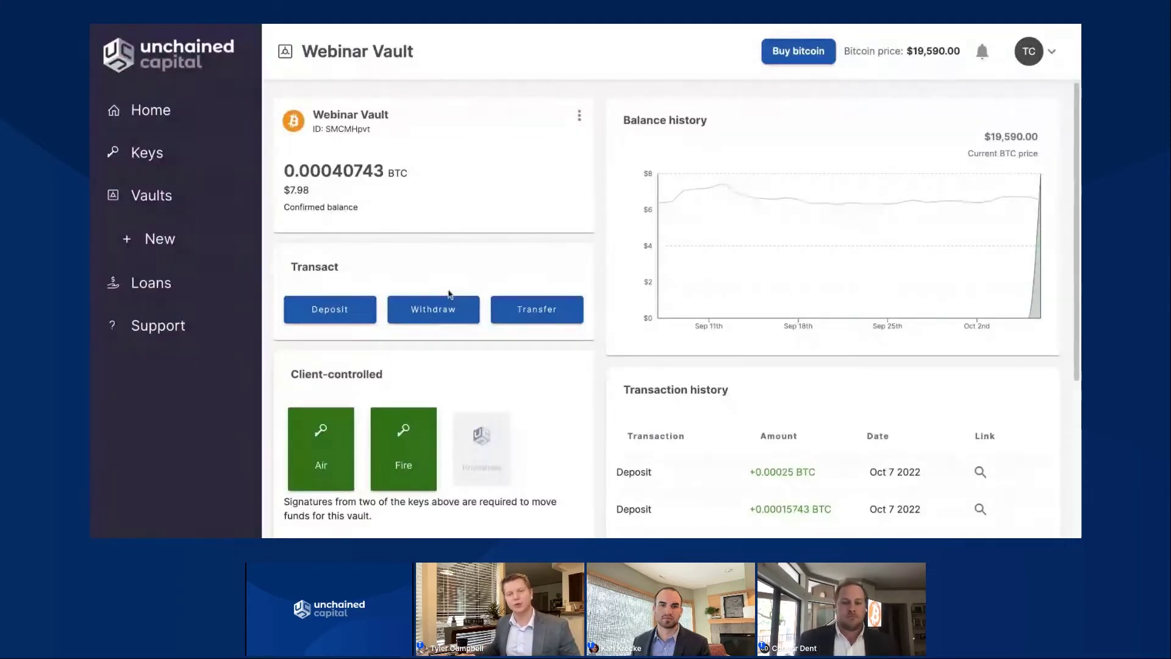
# Look at the vault's withdrawal address form and its deposit address, closing each without making a transaction.
pyautogui.click(437, 317)
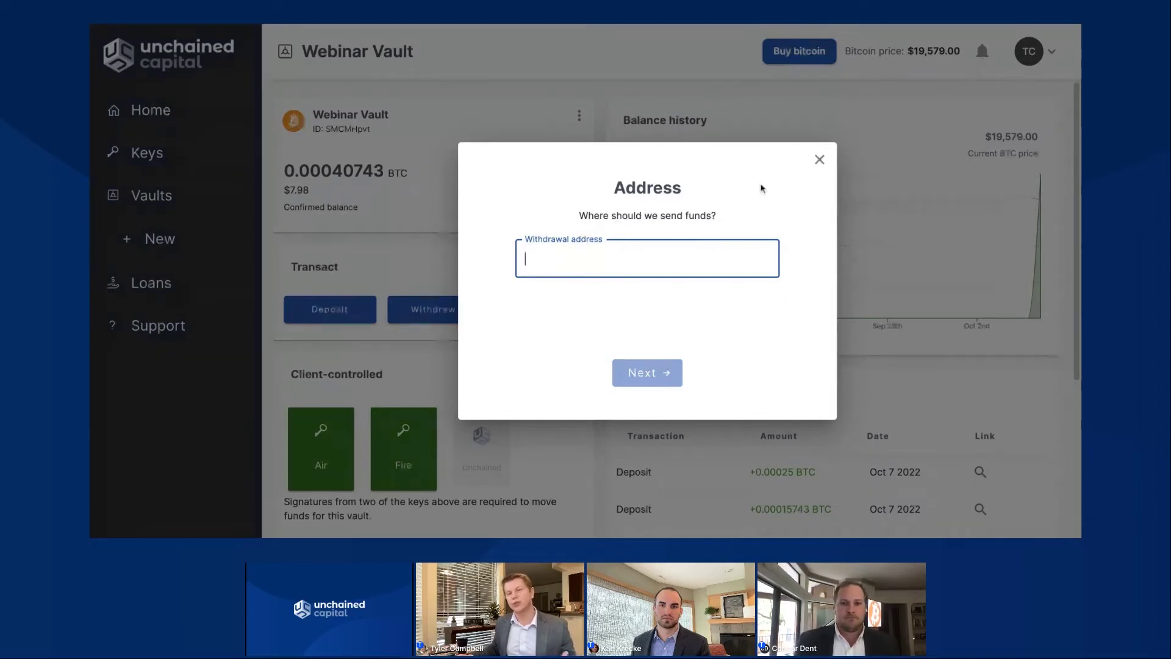
pyautogui.click(819, 160)
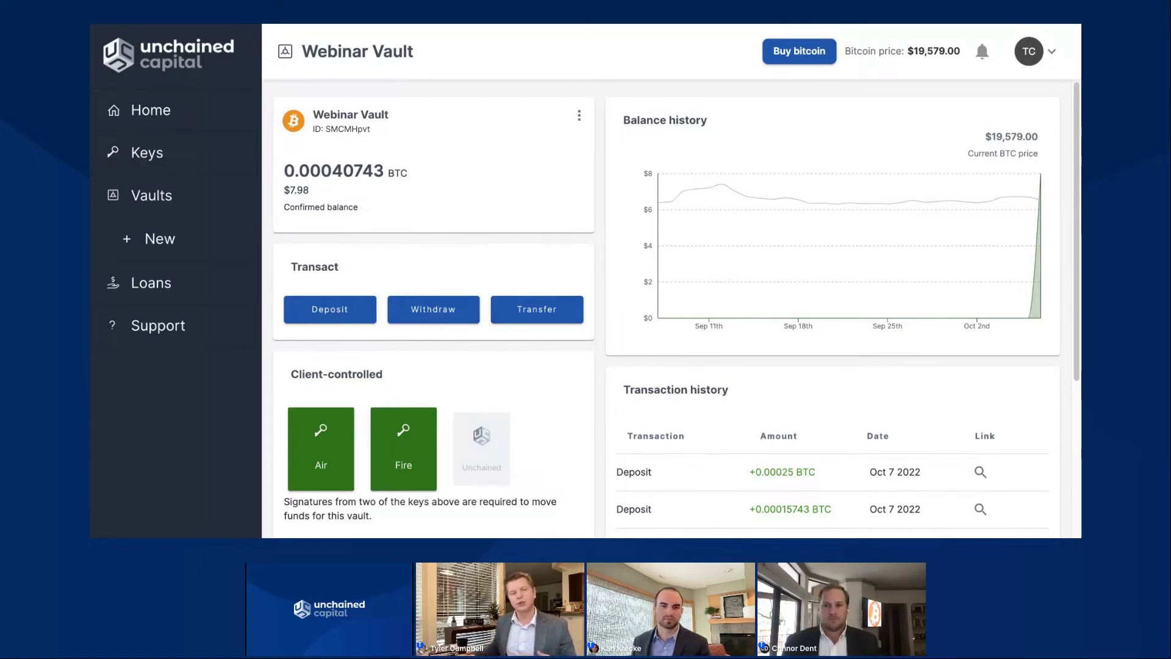
pyautogui.click(366, 322)
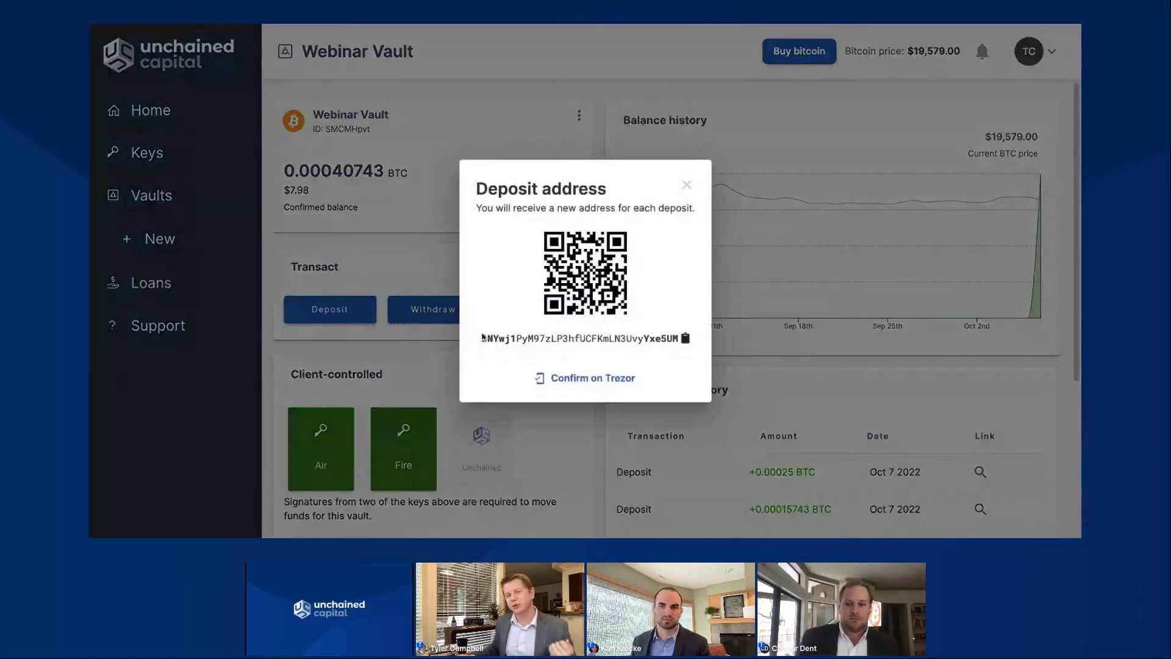
pyautogui.click(430, 343)
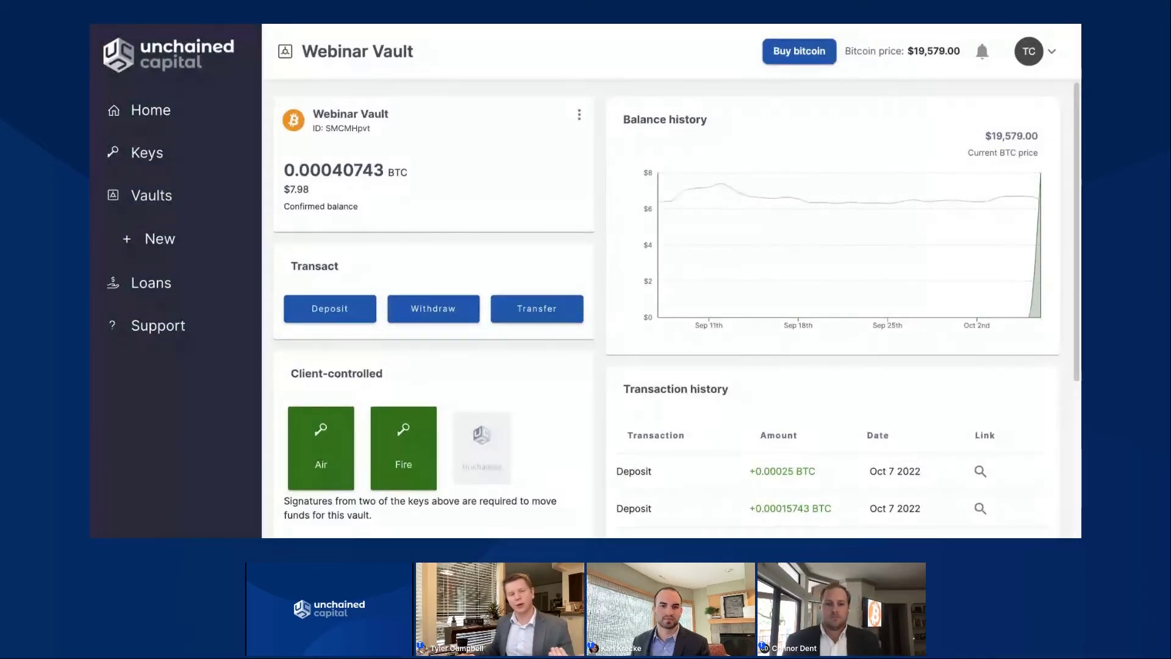
# Examine the vault's client-controlled keys, transaction history and vault tools.
pyautogui.scroll(-1, 671, 305)
pyautogui.scroll(-1, 671, 305)
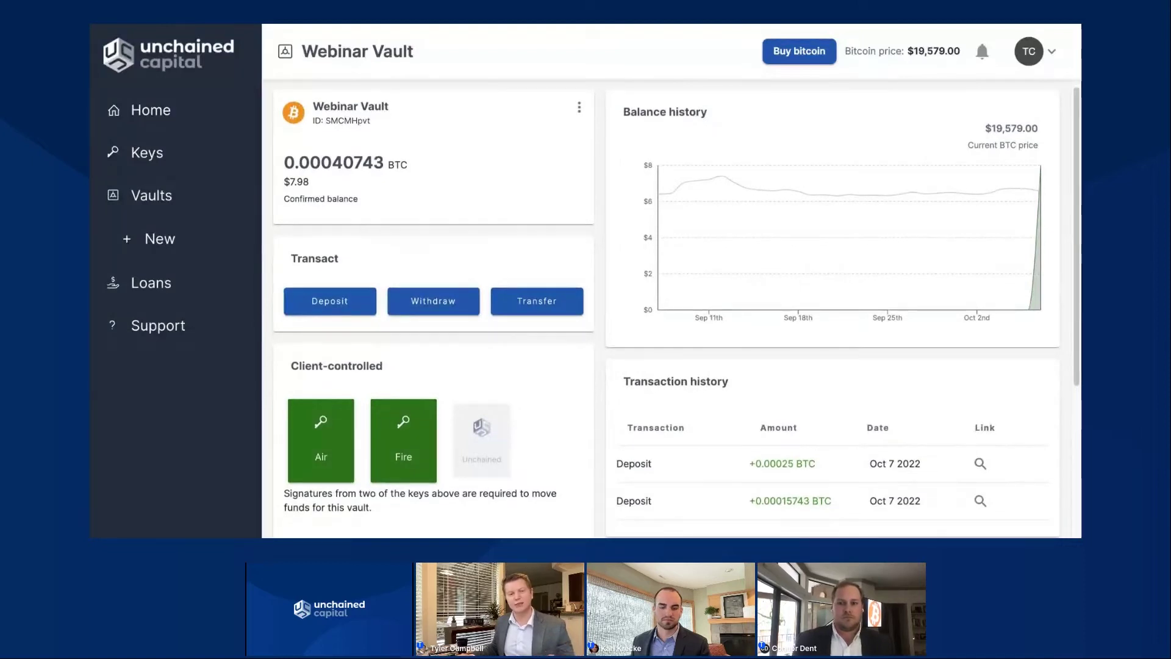
pyautogui.scroll(-3, 366, 365)
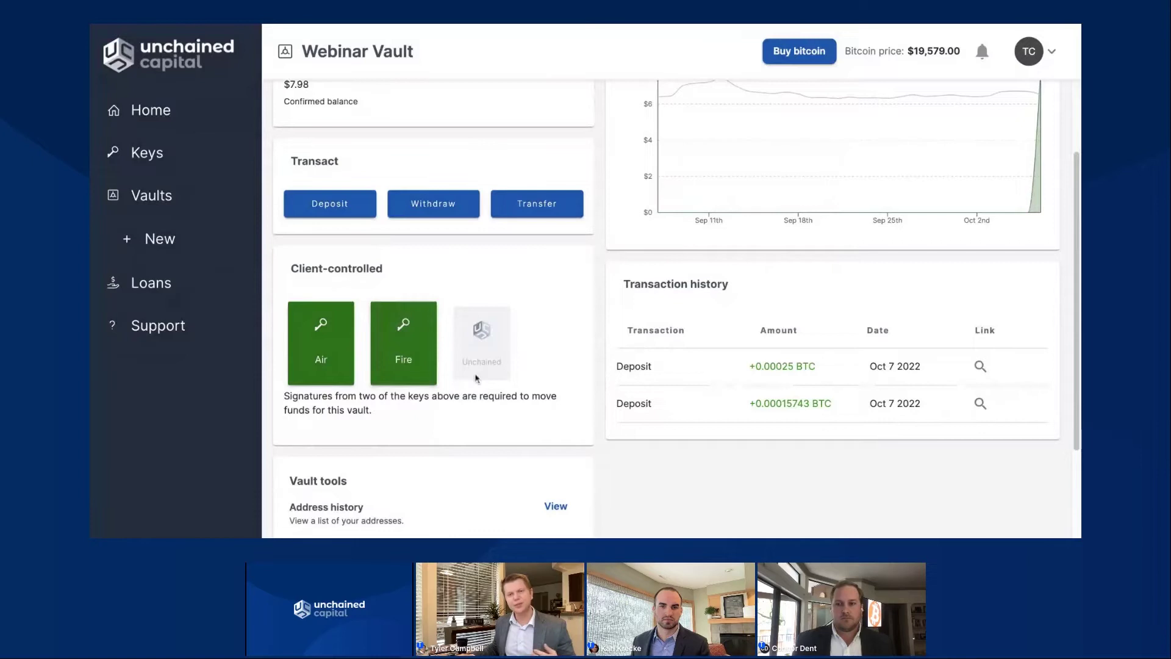
pyautogui.scroll(1, 476, 379)
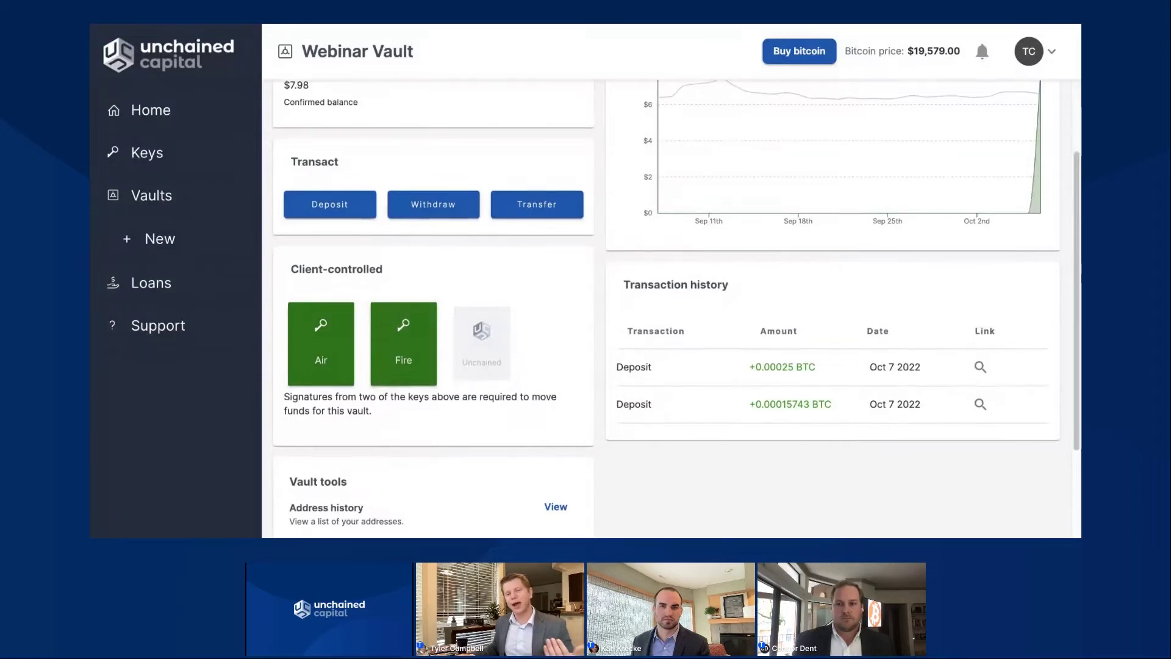
pyautogui.scroll(-1, 671, 305)
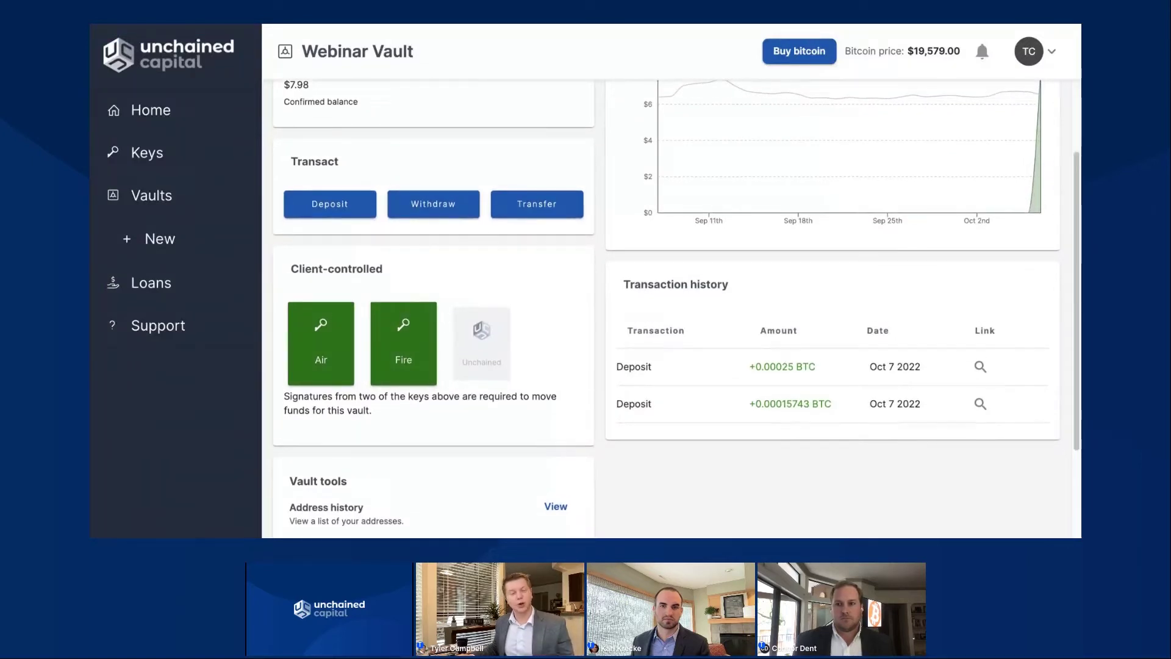
pyautogui.scroll(-5, 556, 405)
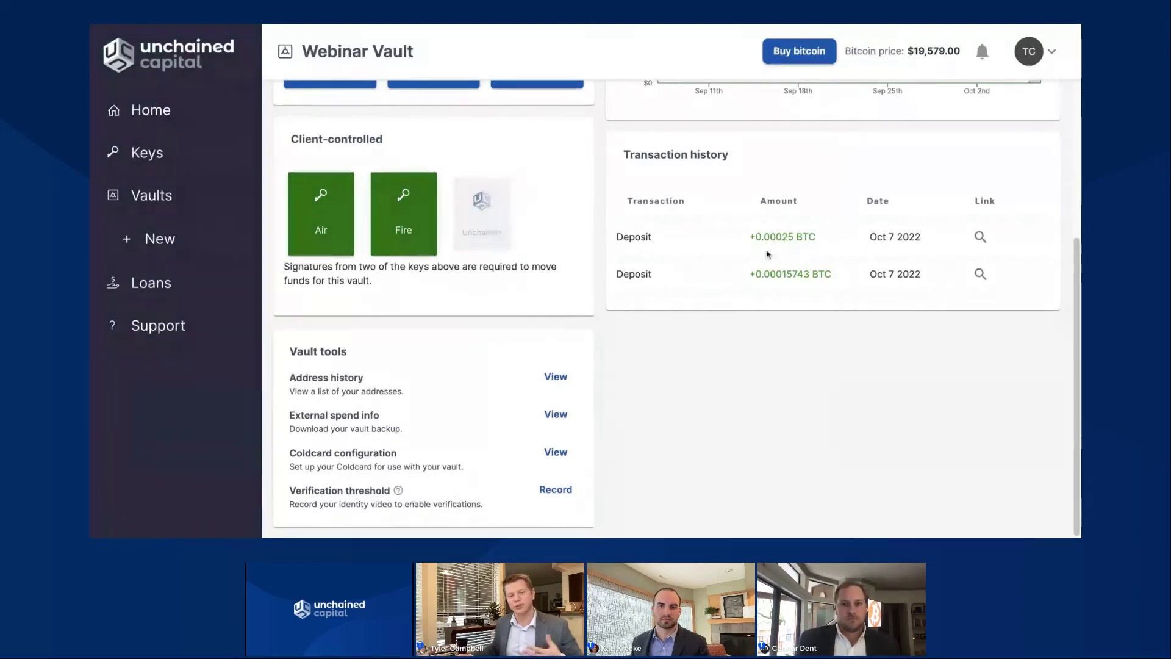
pyautogui.scroll(1, 756, 261)
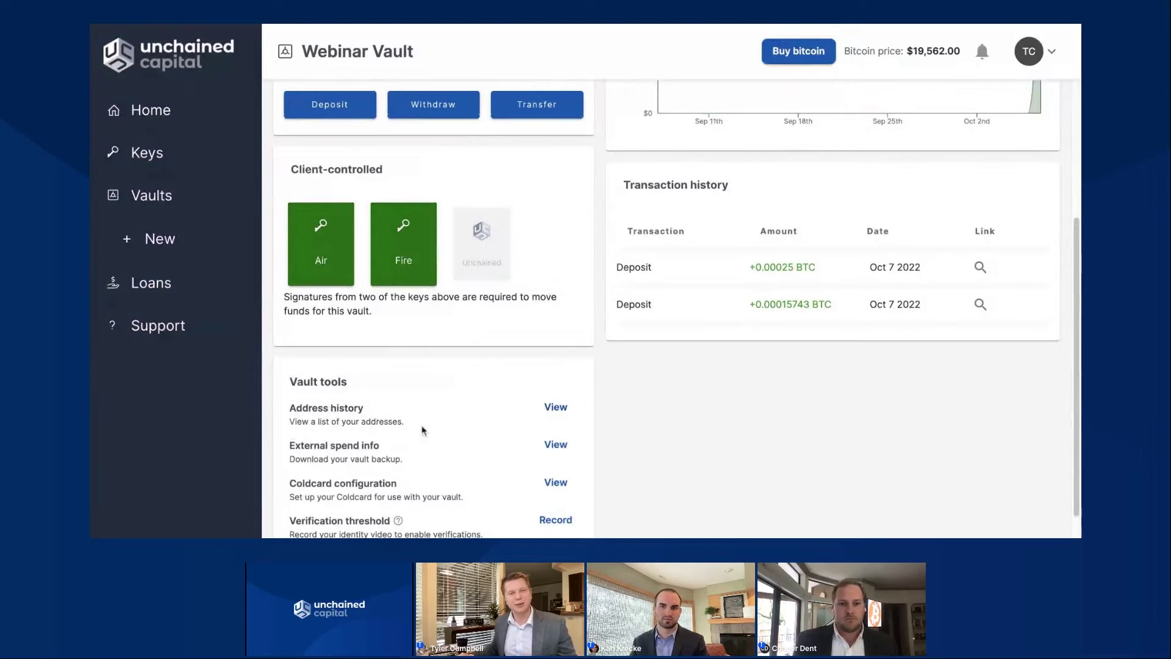
pyautogui.scroll(1, 424, 431)
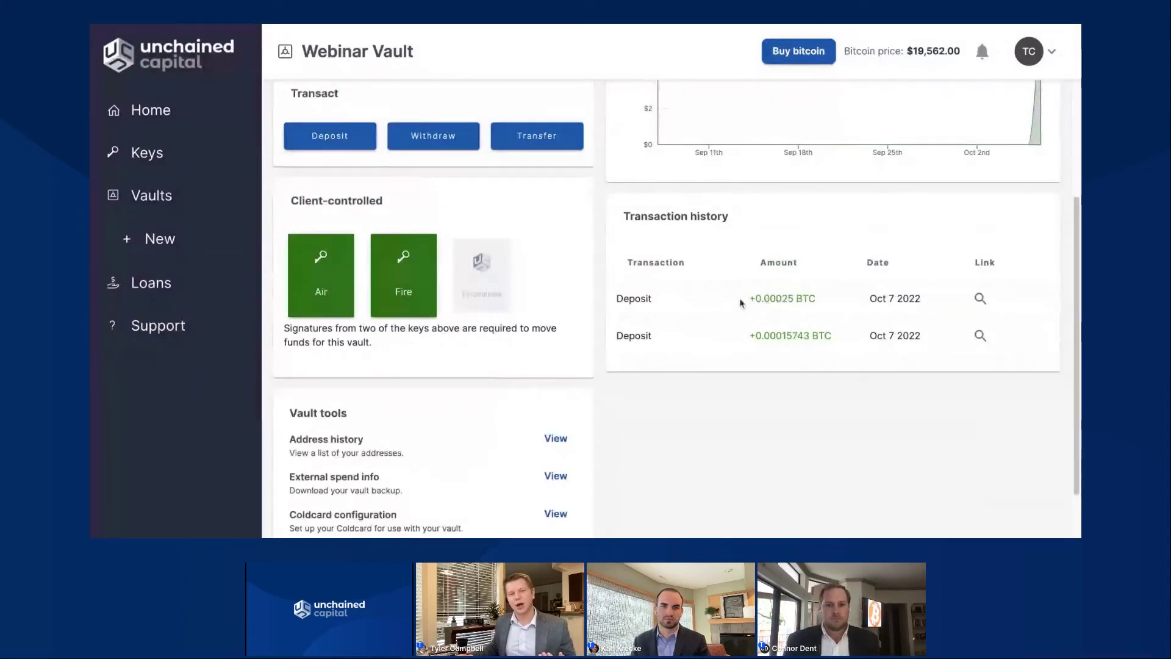
# View the current deposit address and the vault's address history, closing both to return to the vault page.
pyautogui.click(346, 146)
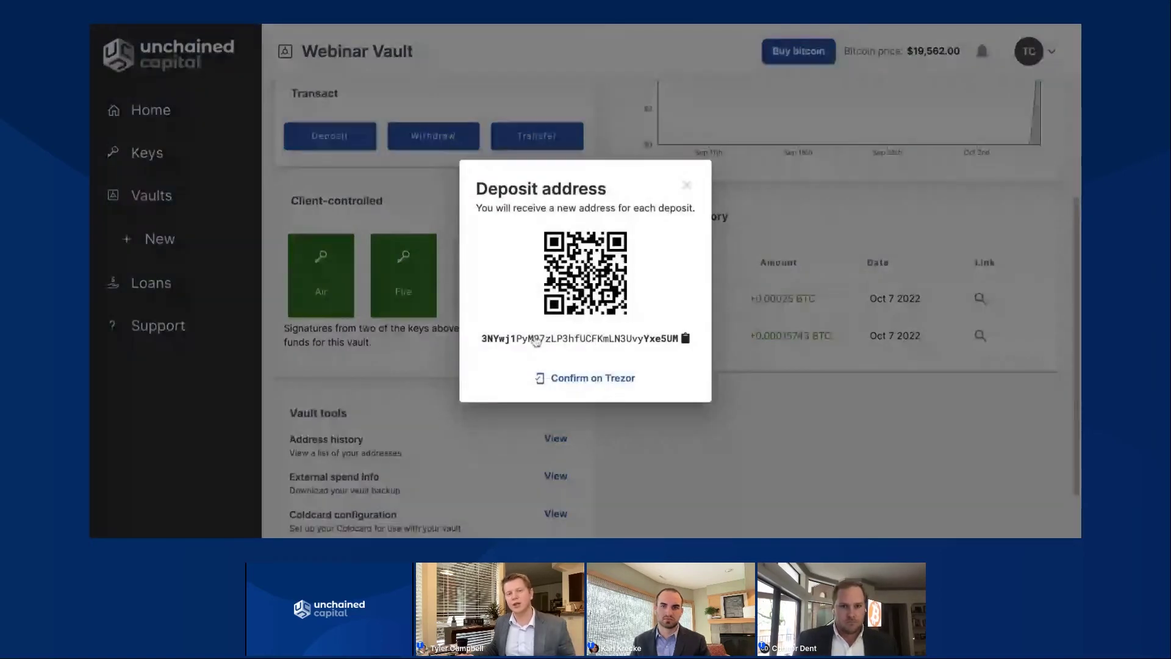
pyautogui.press('Escape')
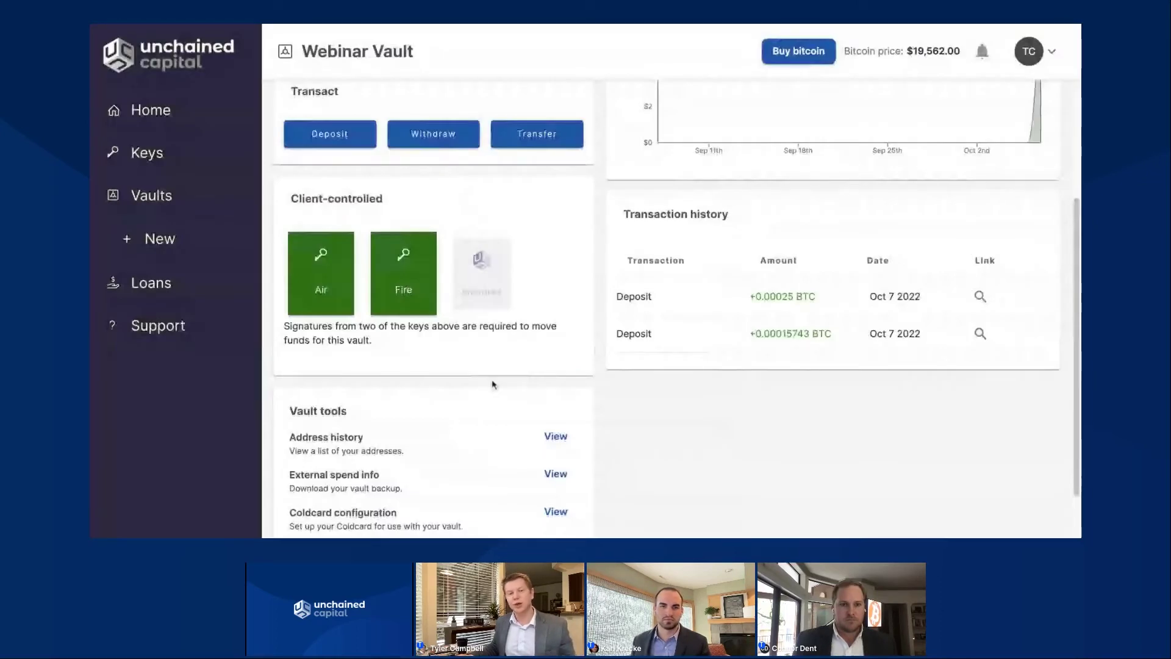
pyautogui.scroll(-1, 495, 386)
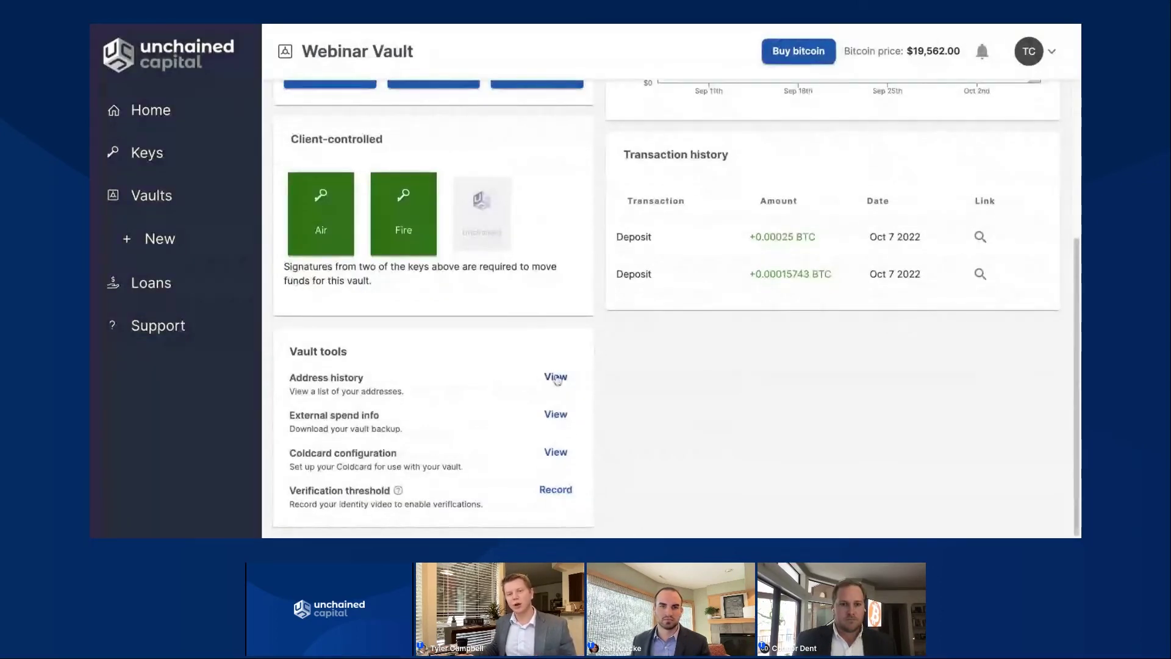
pyautogui.click(556, 377)
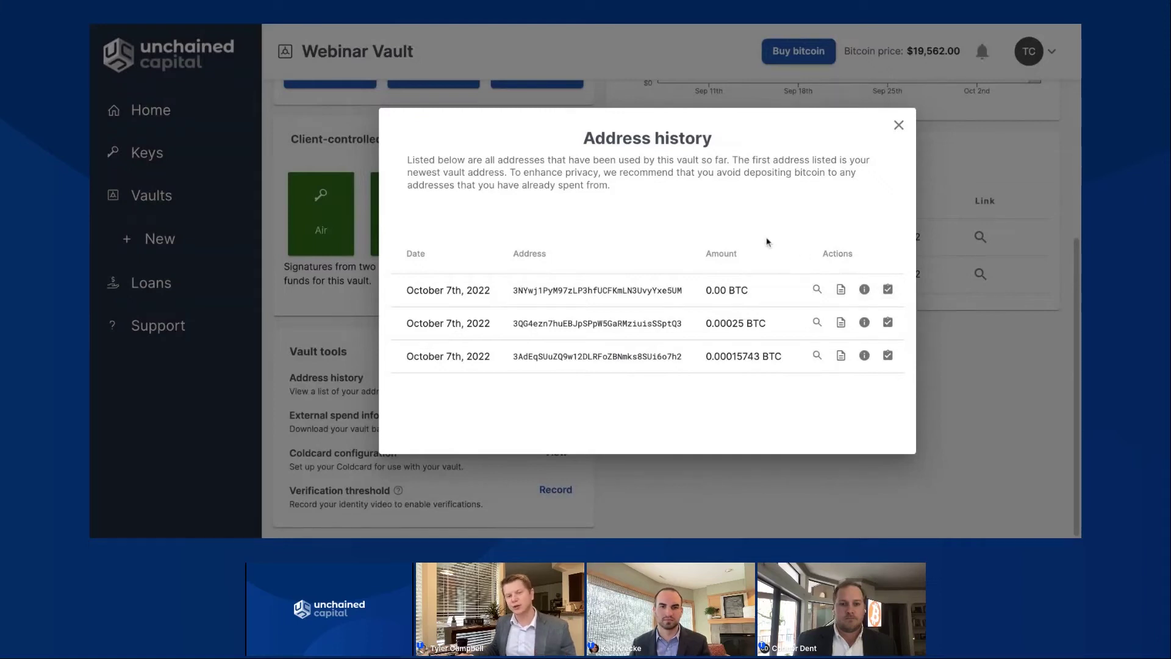
pyautogui.click(362, 365)
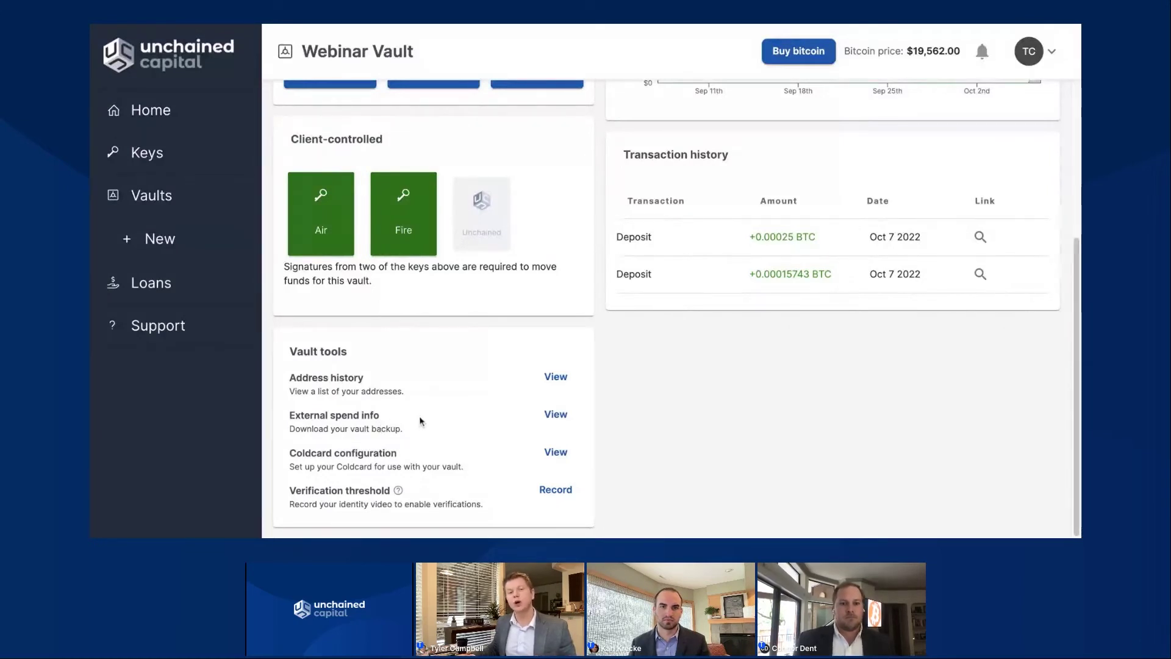
# View the vault's external spending information with its extended public keys shown, and the Coldcard configuration instructions, closing both without downloading.
pyautogui.click(552, 417)
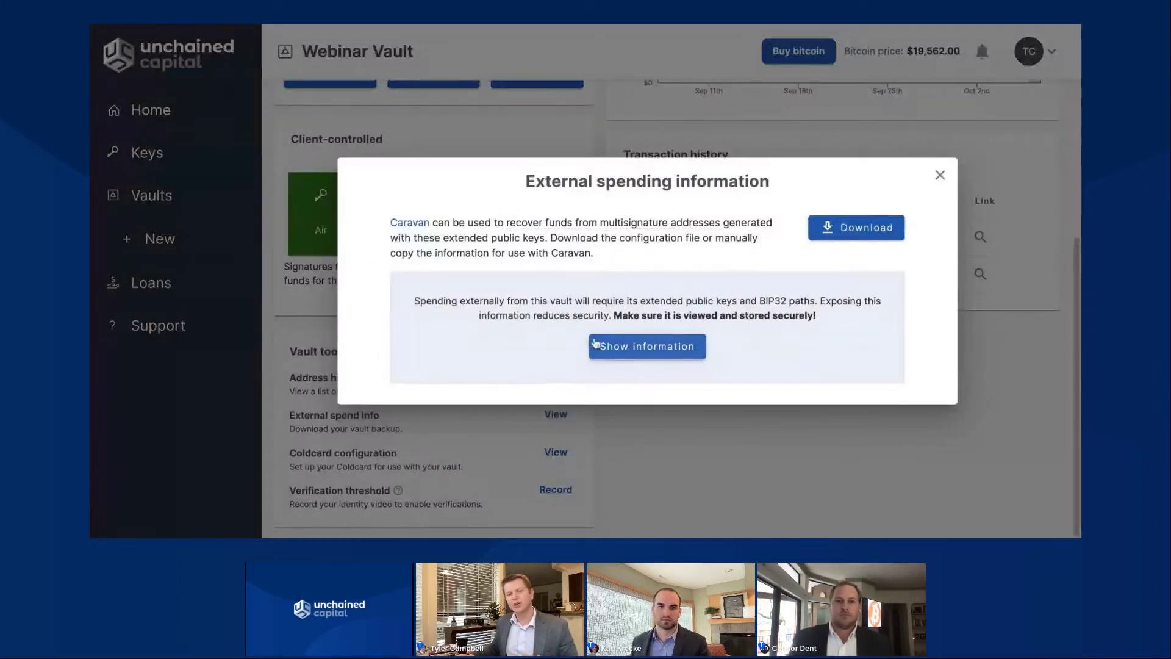
pyautogui.click(622, 356)
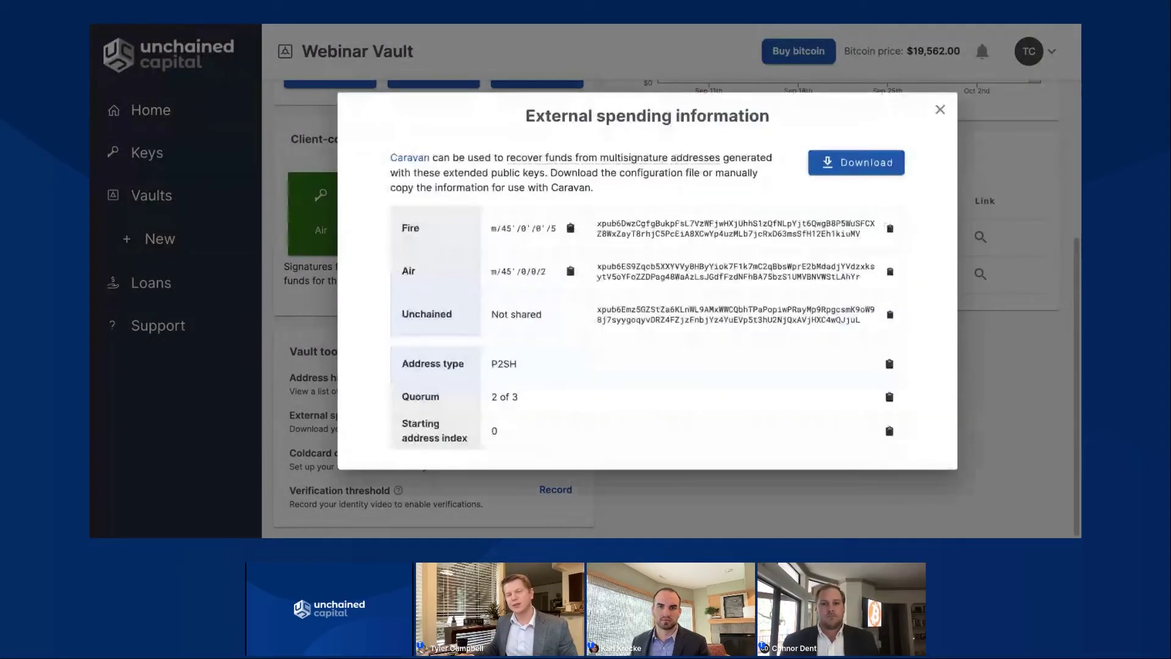
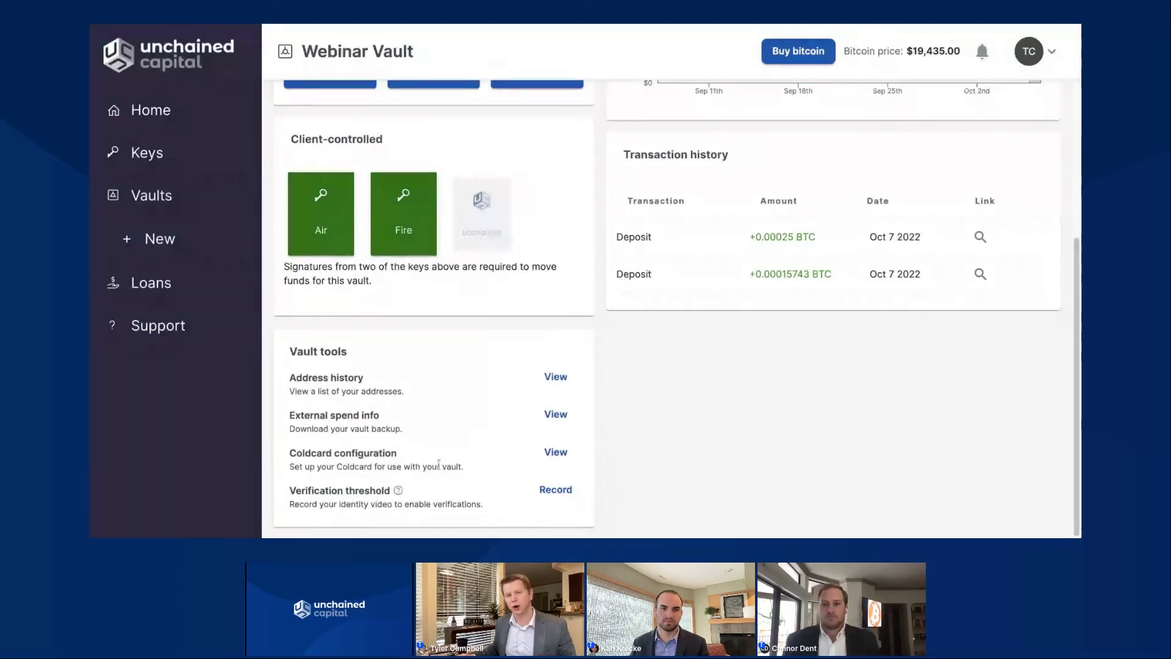
pyautogui.click(549, 453)
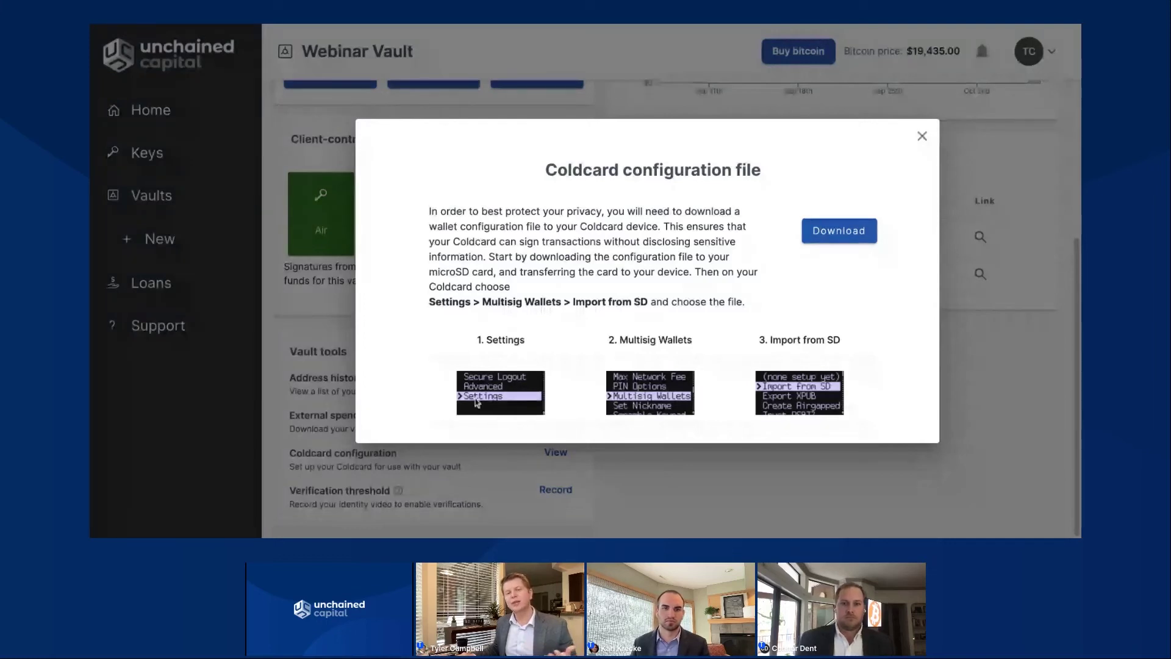
pyautogui.click(481, 459)
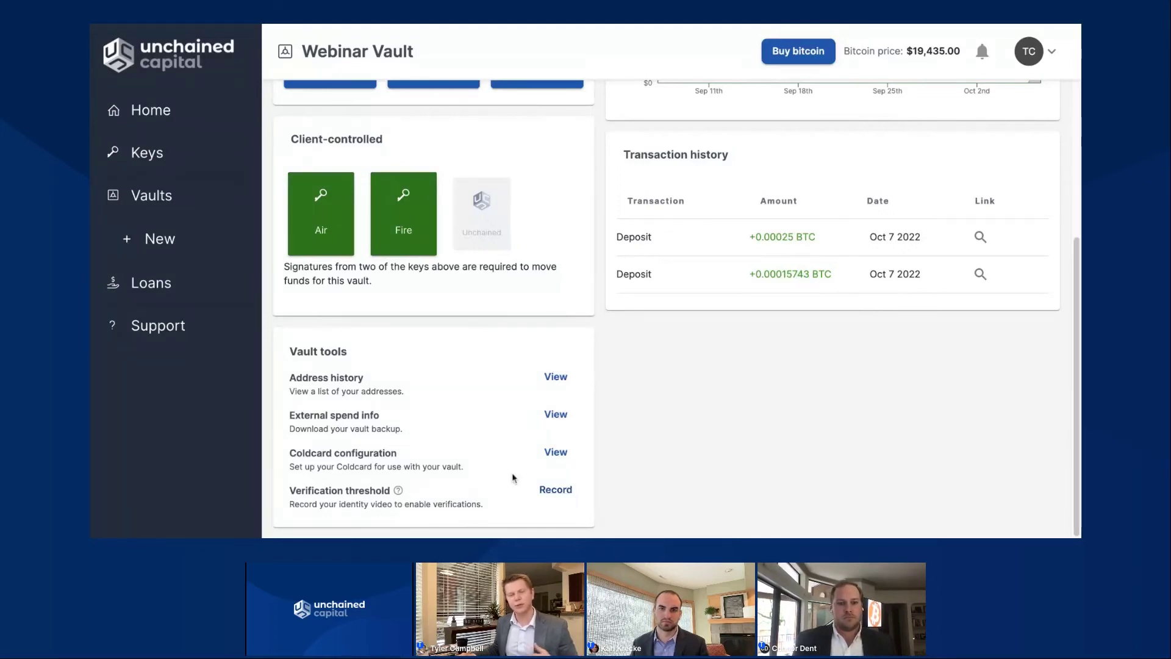
# Review the Webinar Vault's tools, client-controlled keys, transaction options, balance and transaction history.
pyautogui.scroll(1, 512, 478)
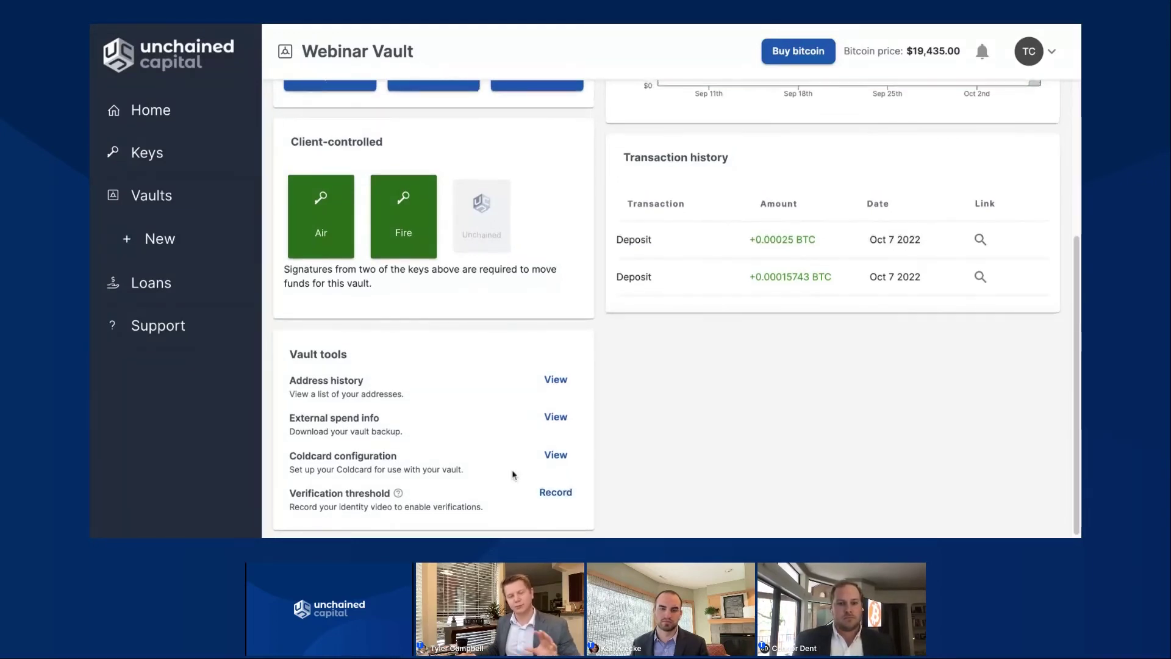
pyautogui.scroll(1, 513, 474)
pyautogui.scroll(1, 512, 474)
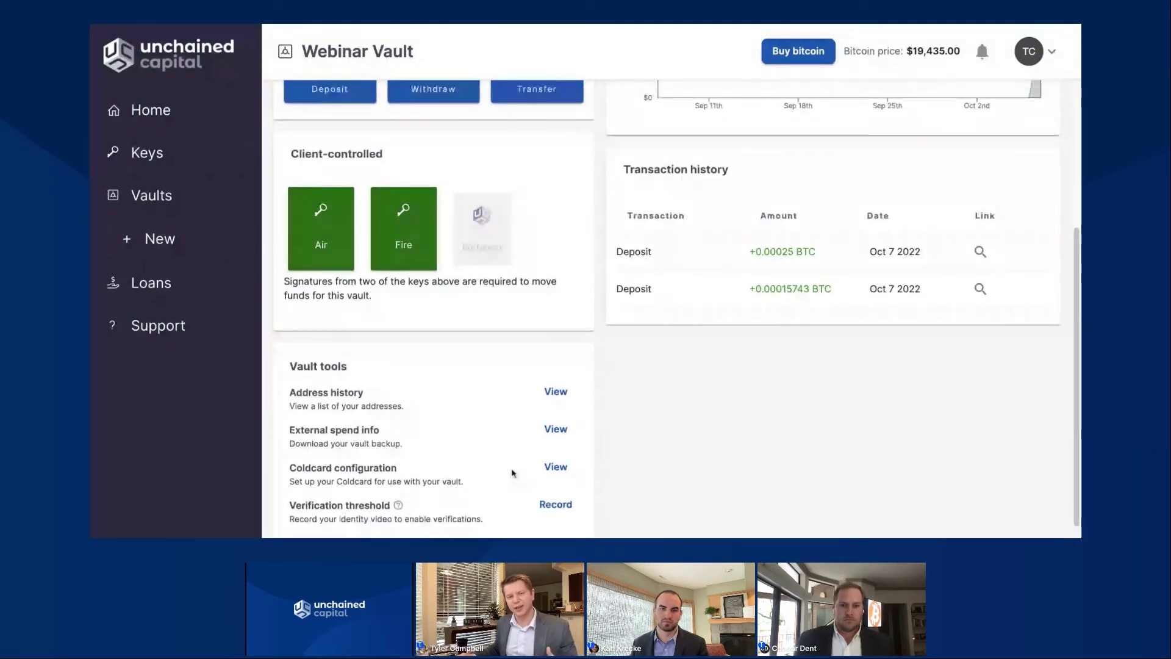
pyautogui.scroll(-1, 512, 473)
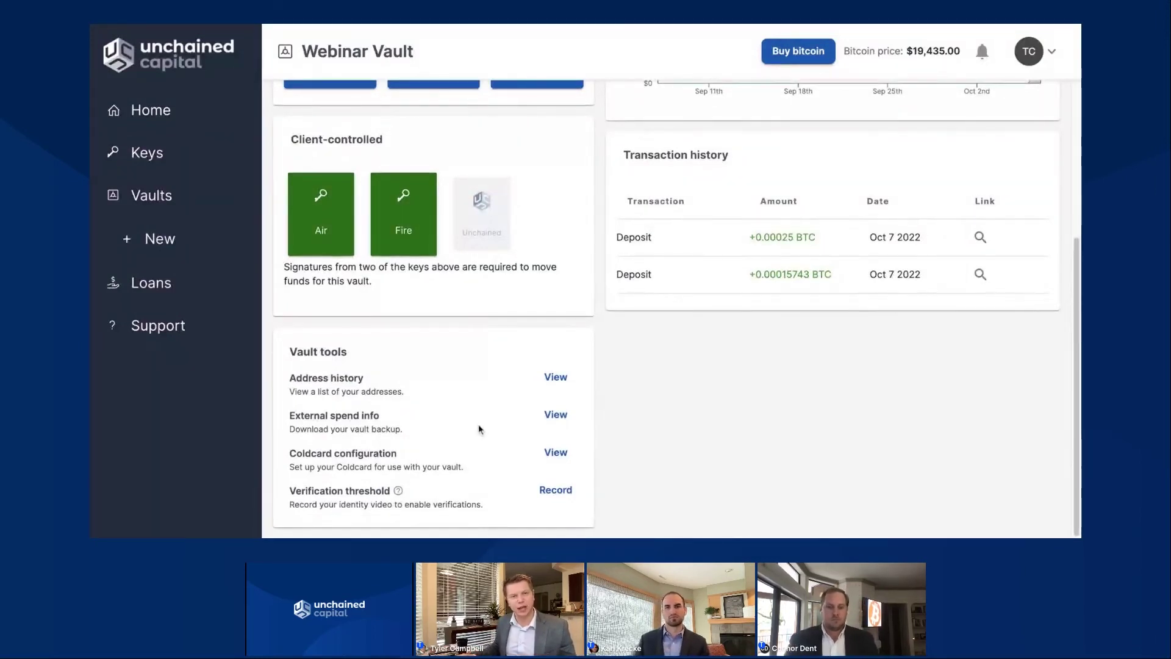
pyautogui.scroll(4, 478, 427)
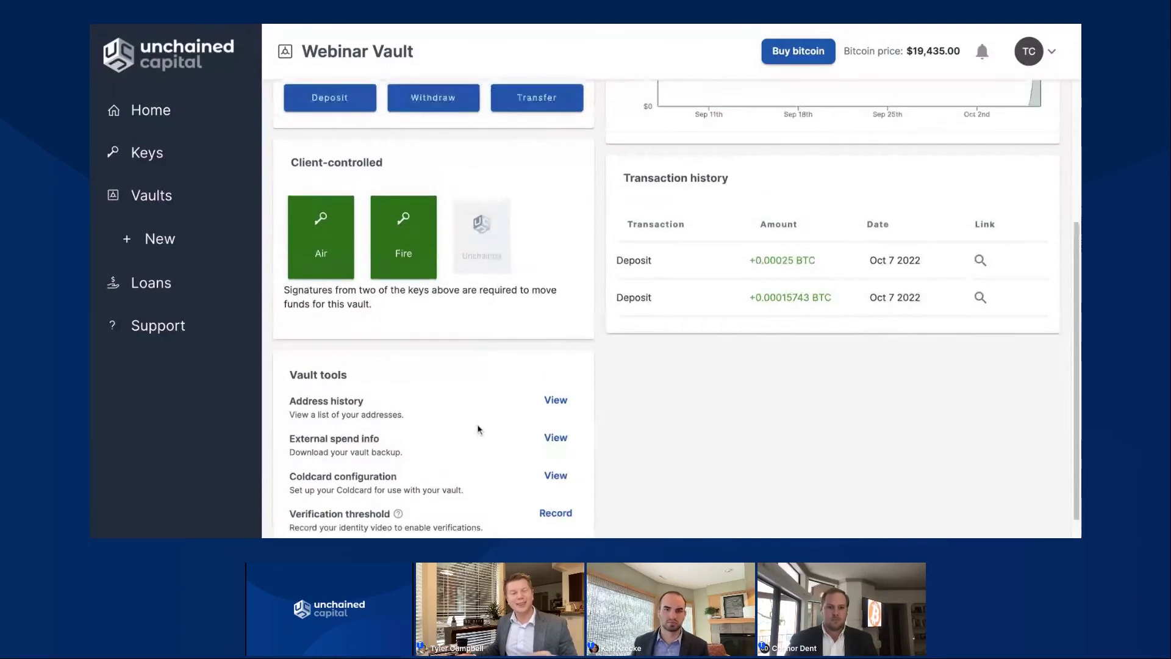
pyautogui.scroll(-4, 480, 427)
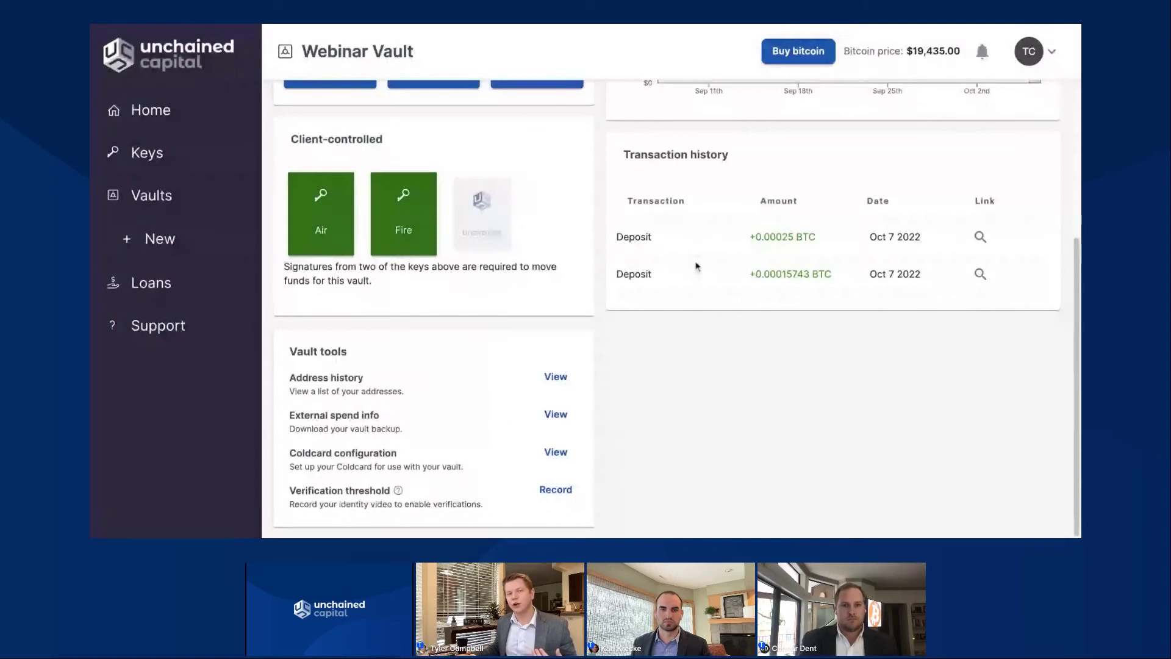
pyautogui.scroll(1, 646, 317)
pyautogui.scroll(1, 647, 318)
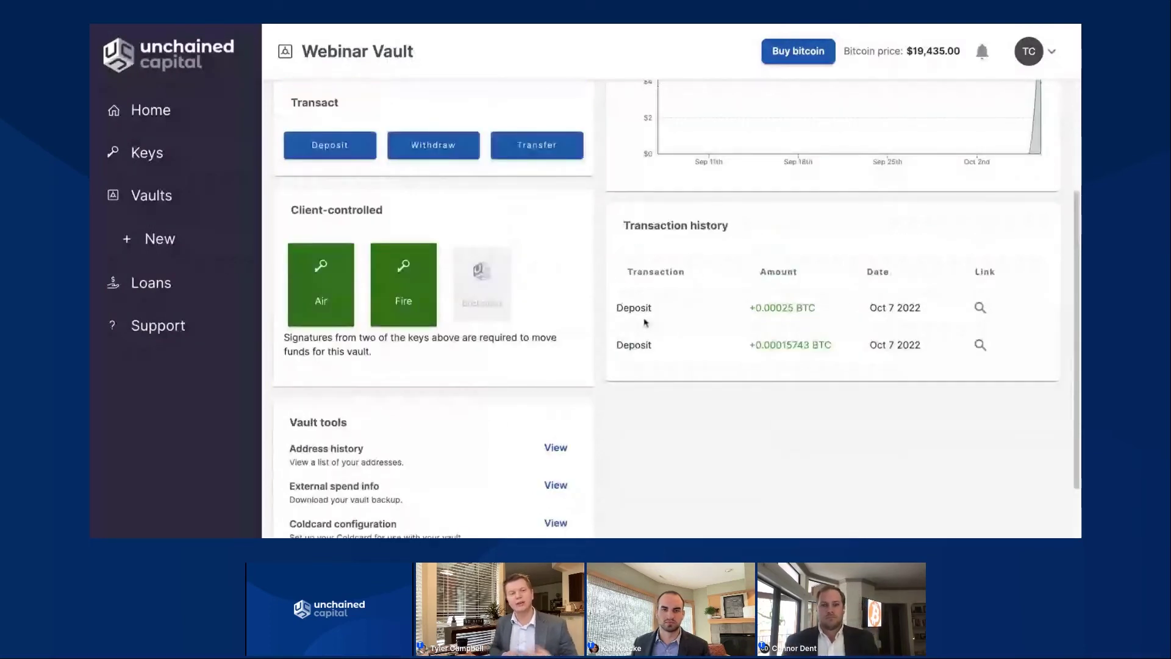
pyautogui.scroll(3, 645, 323)
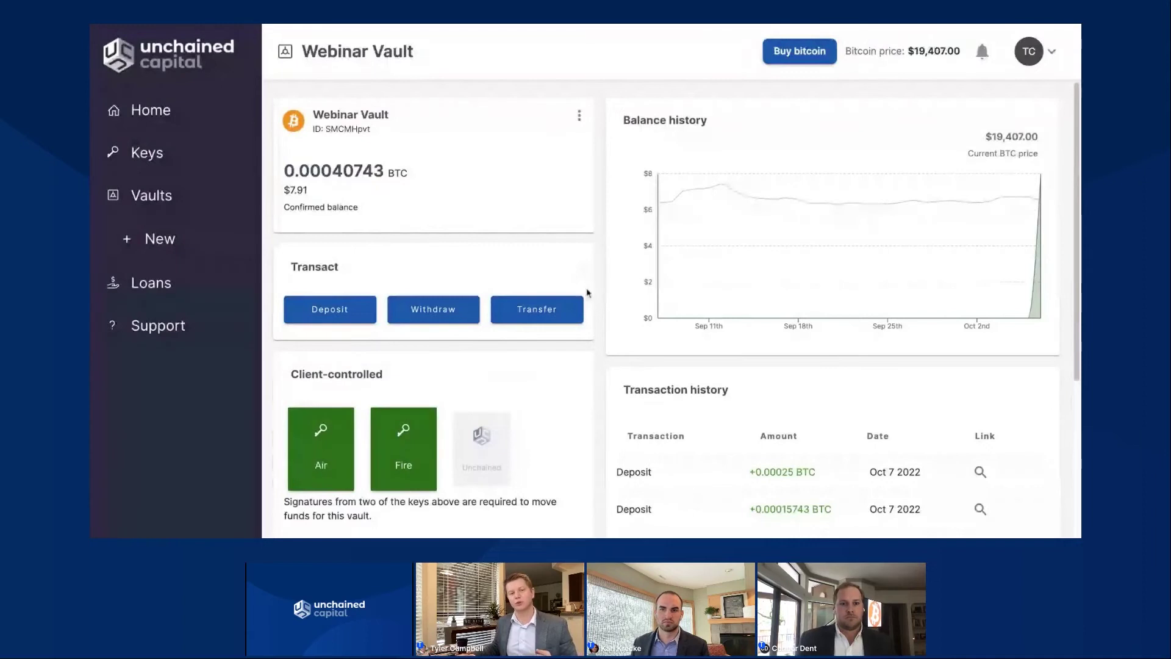
pyautogui.scroll(-2, 586, 311)
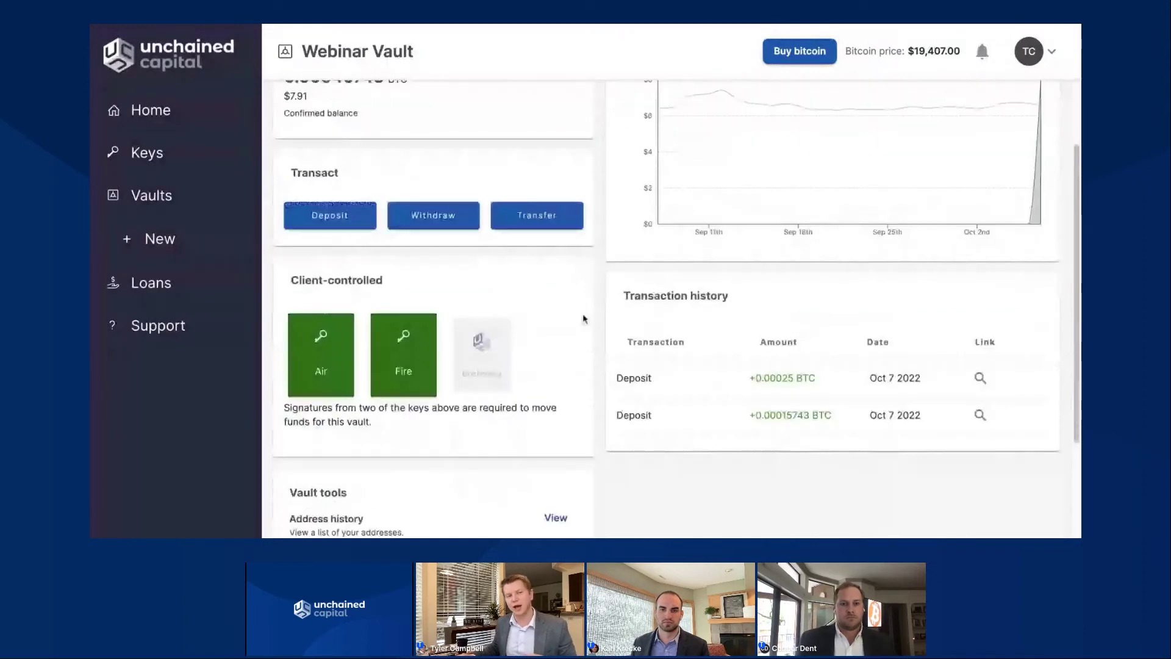
pyautogui.scroll(-3, 580, 354)
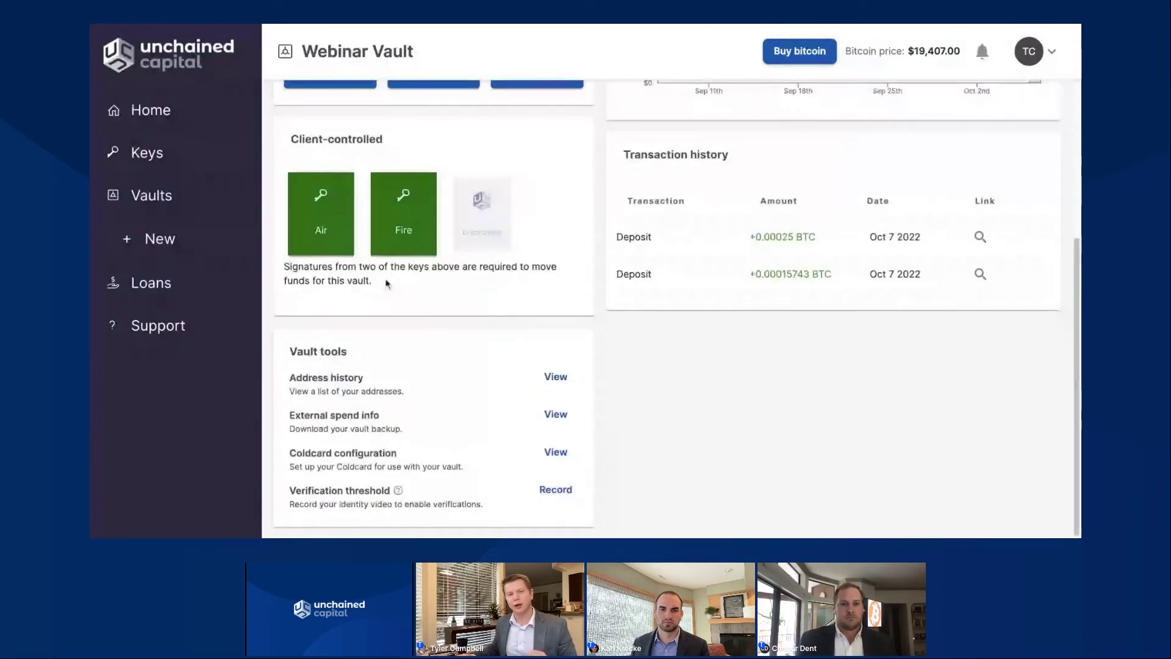
# Open the Test Vault from the vaults list and examine its balance, keys, transaction history and vault tools.
pyautogui.click(167, 202)
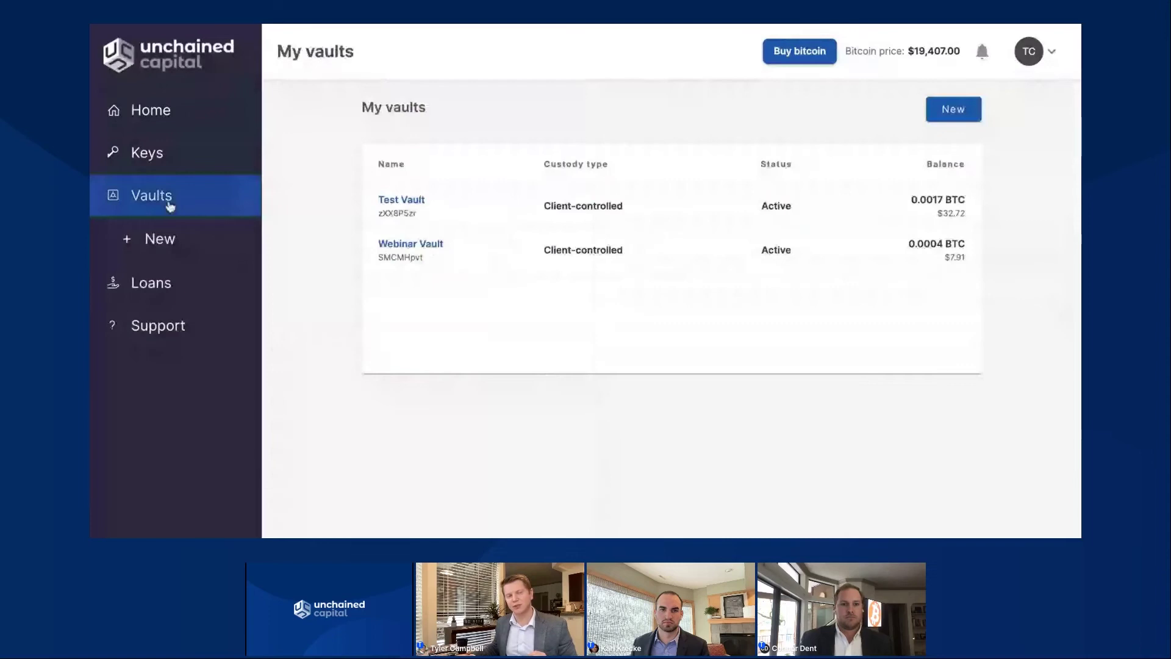
pyautogui.click(391, 202)
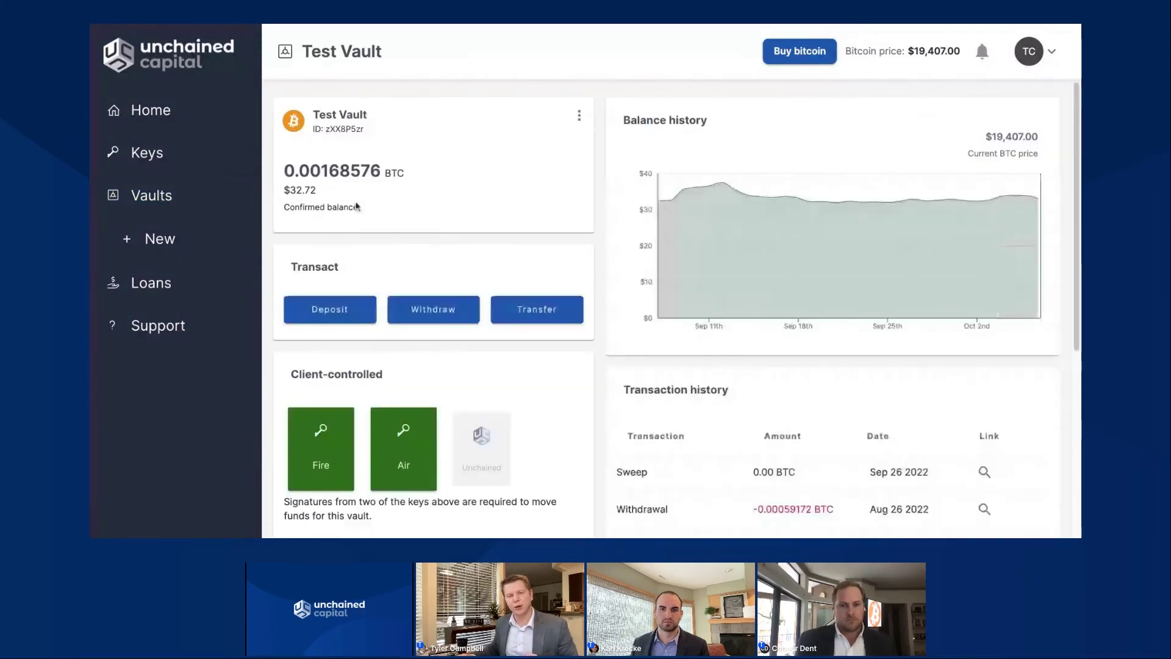
pyautogui.scroll(-1, 350, 202)
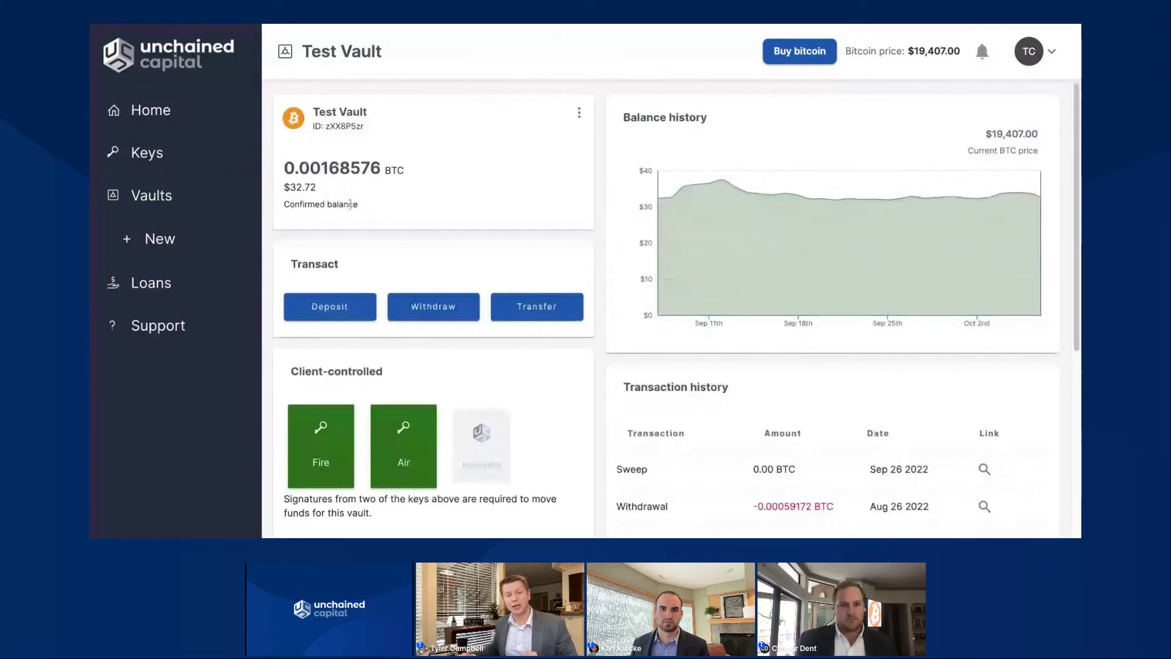
pyautogui.scroll(-1, 360, 216)
pyautogui.scroll(-1, 372, 231)
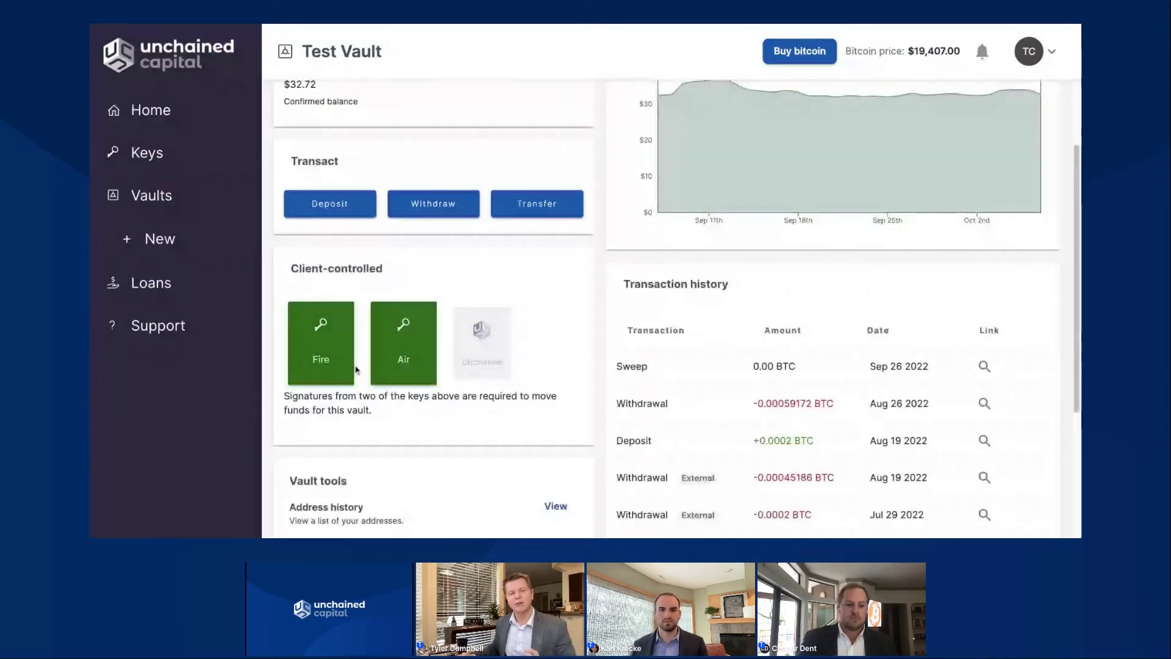
pyautogui.scroll(-1, 357, 368)
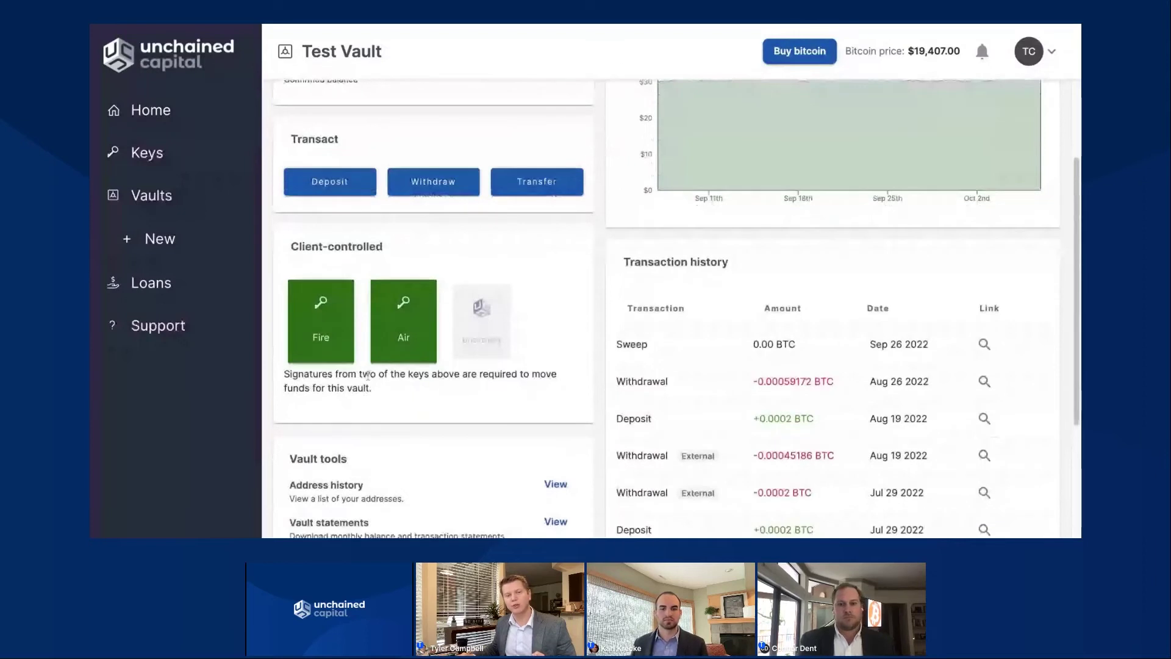
pyautogui.scroll(-3, 367, 375)
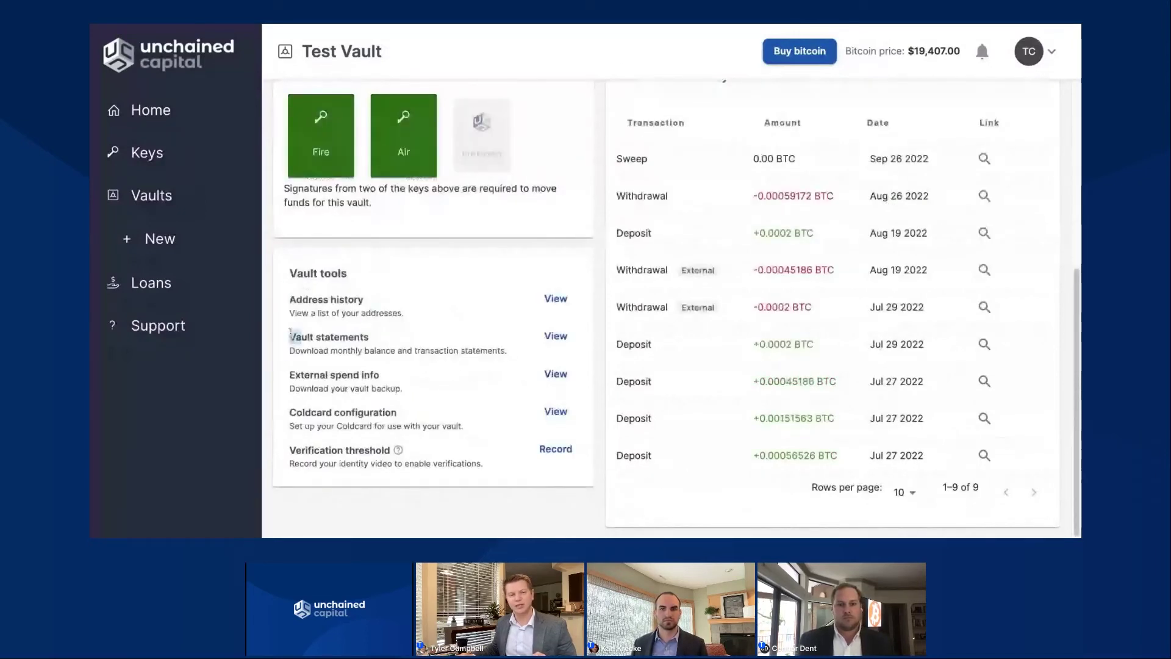
# View the Test Vault's monthly statement selection, close it without downloading, and go back to the vaults list.
pyautogui.moveTo(291, 337); pyautogui.dragTo(368, 337)
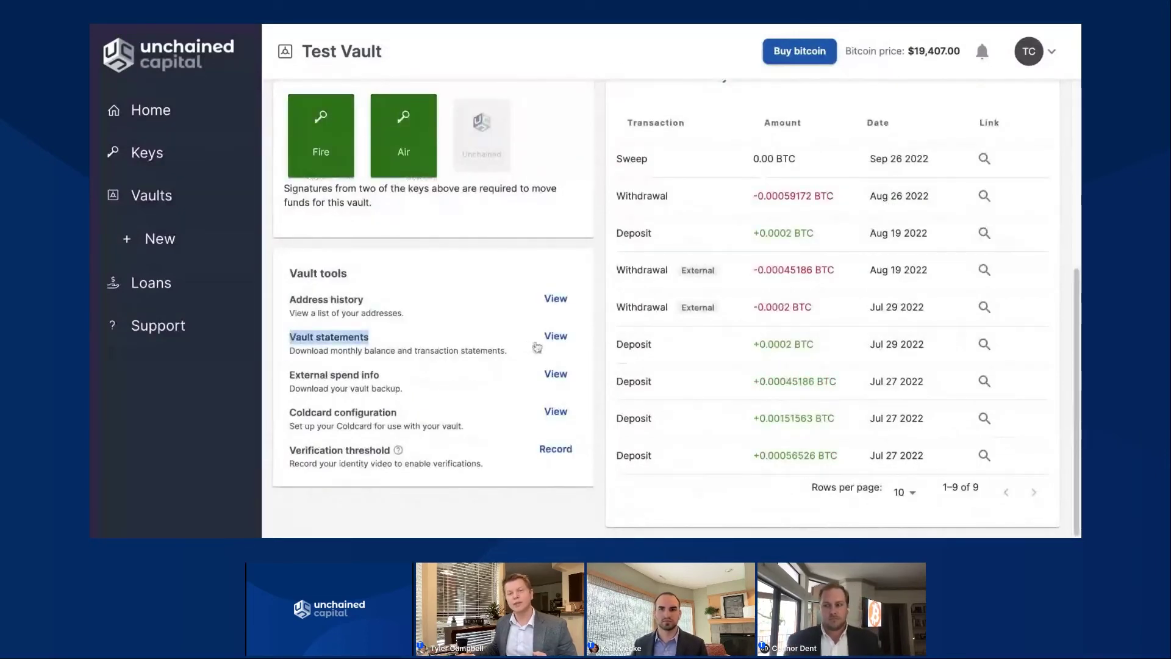
pyautogui.click(518, 352)
pyautogui.click(553, 340)
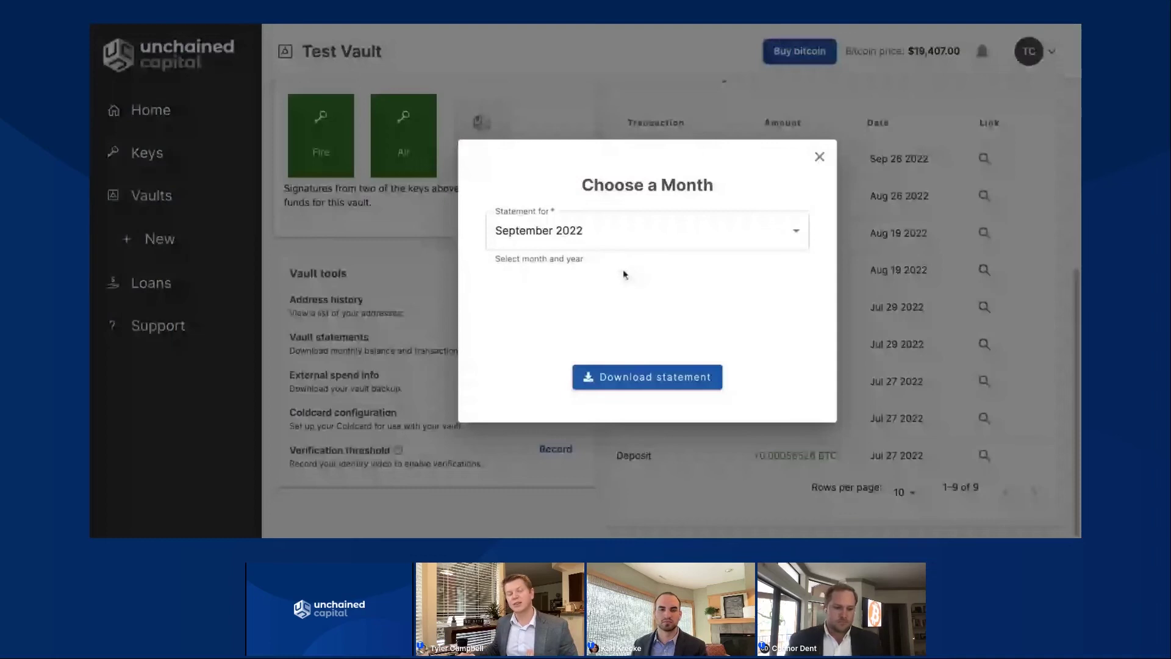
pyautogui.press('Tab')
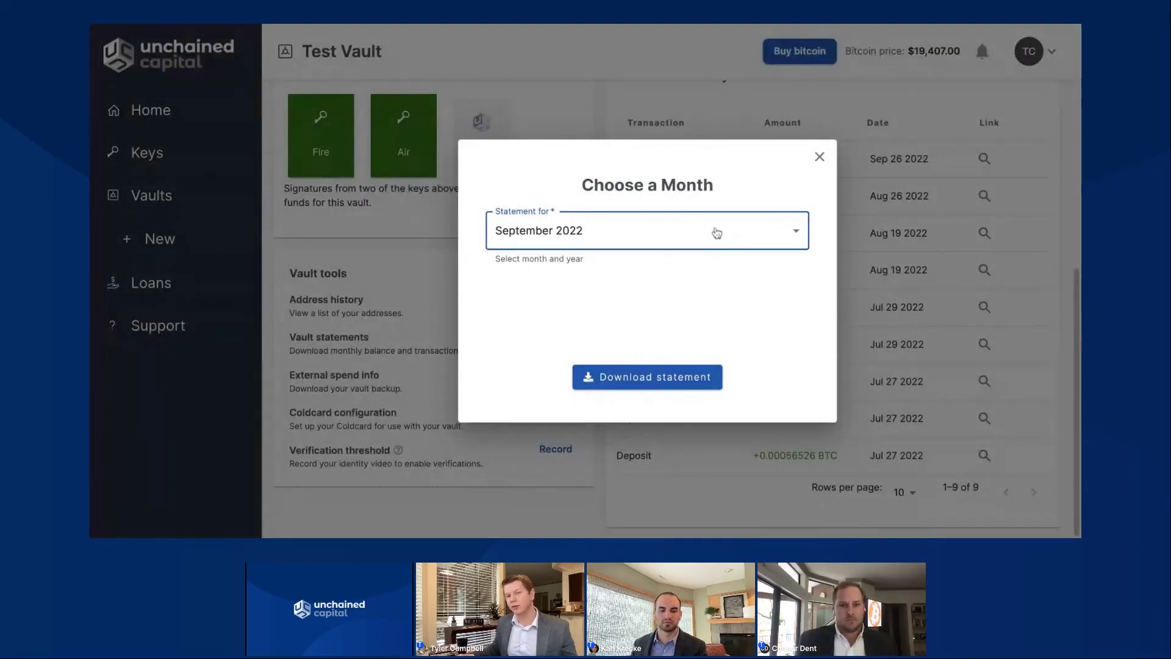
pyautogui.click(818, 160)
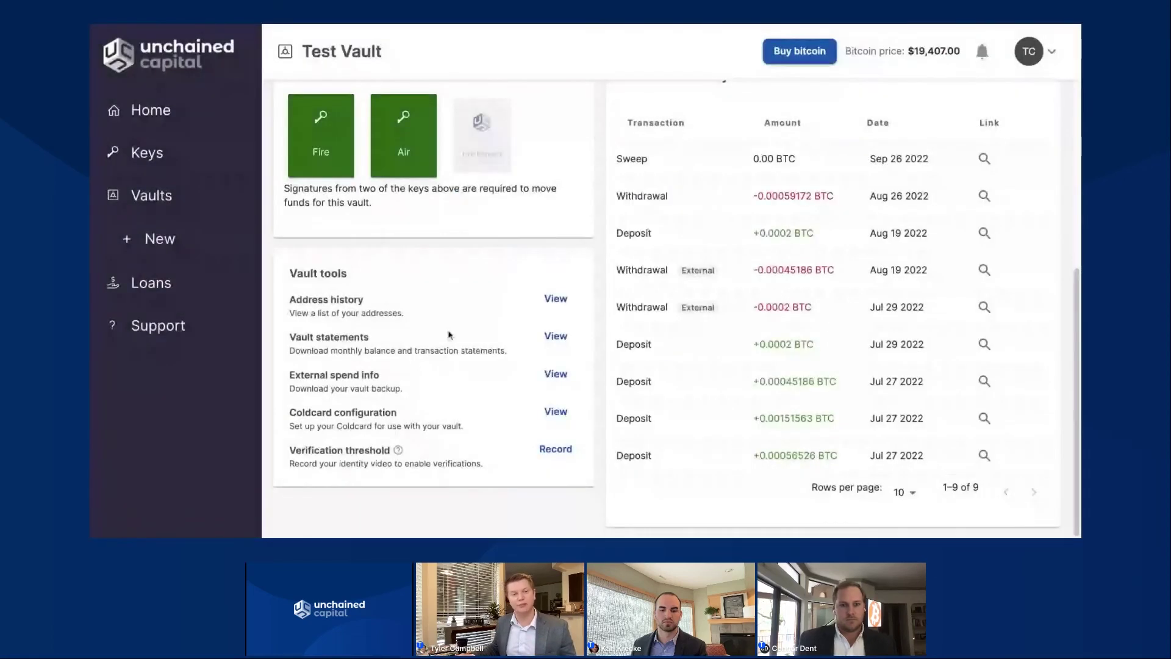
pyautogui.click(151, 206)
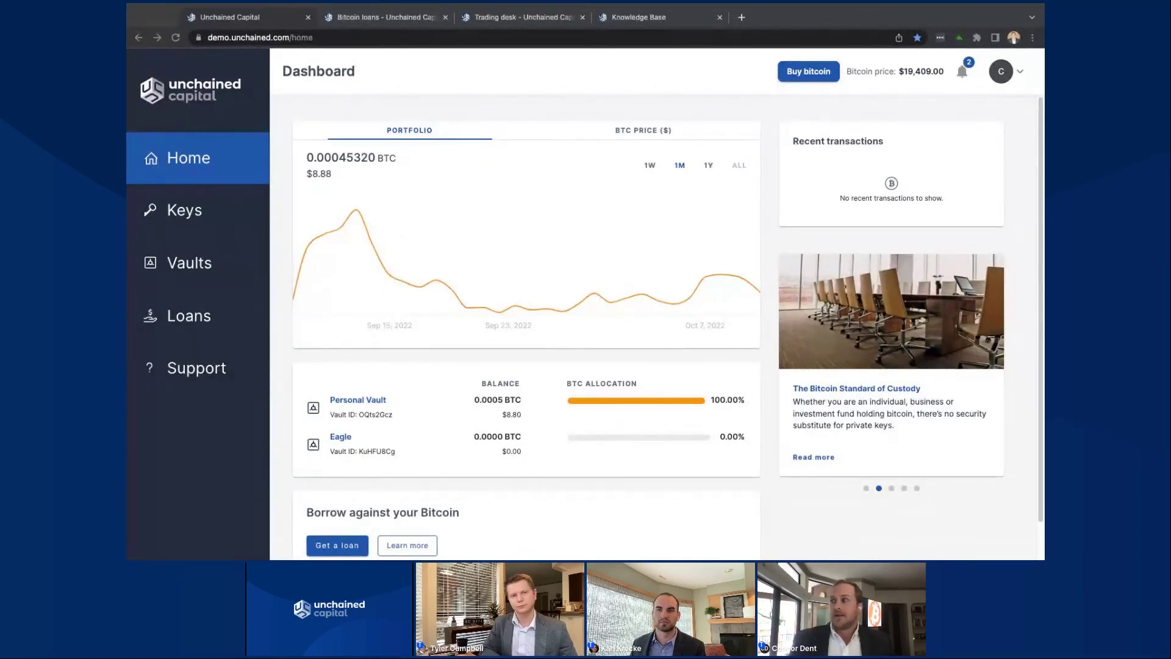
# Start adding a new account with Unchained IRA as the account type, and return to the dashboard without proceeding.
pyautogui.click(1019, 73)
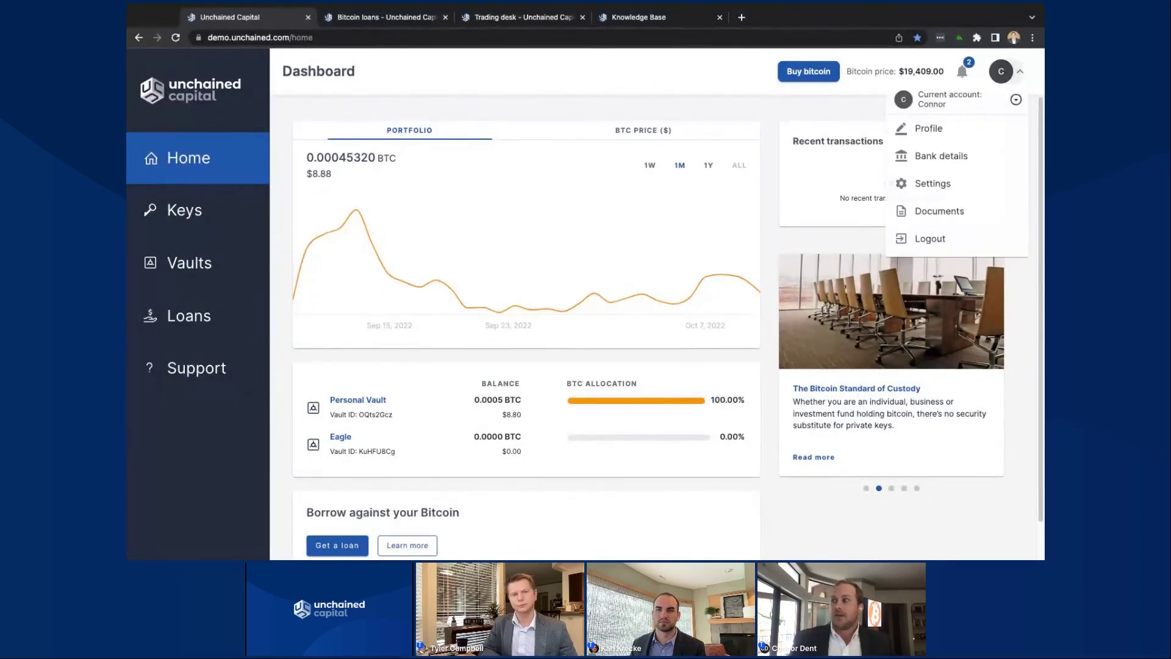
pyautogui.click(1015, 99)
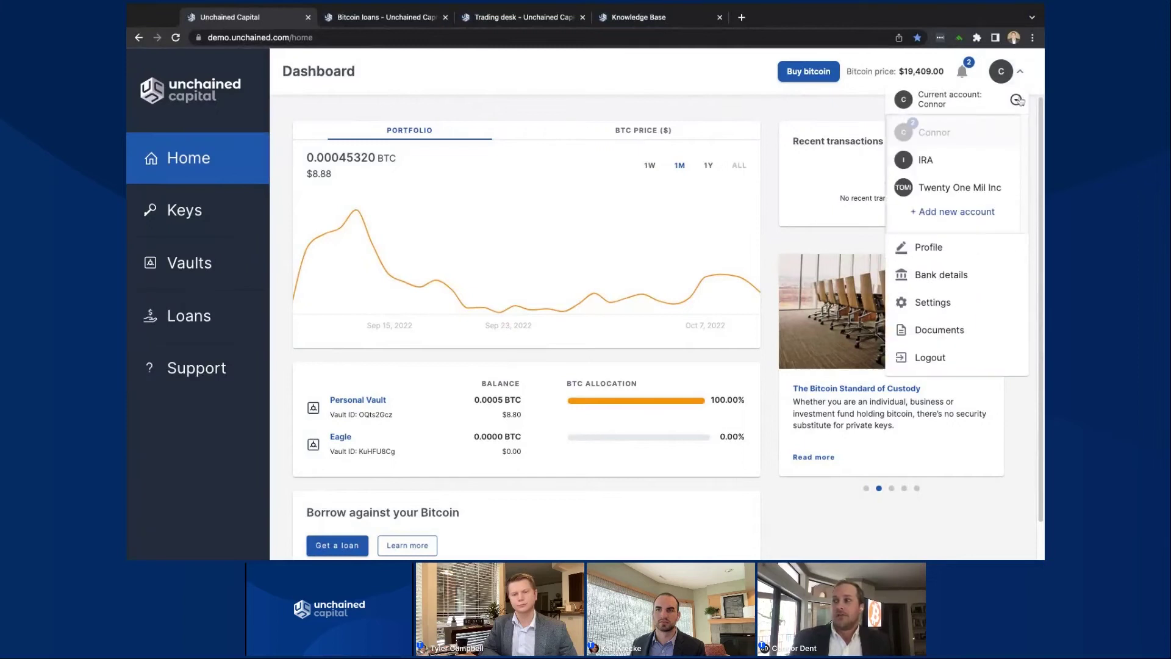
pyautogui.click(939, 213)
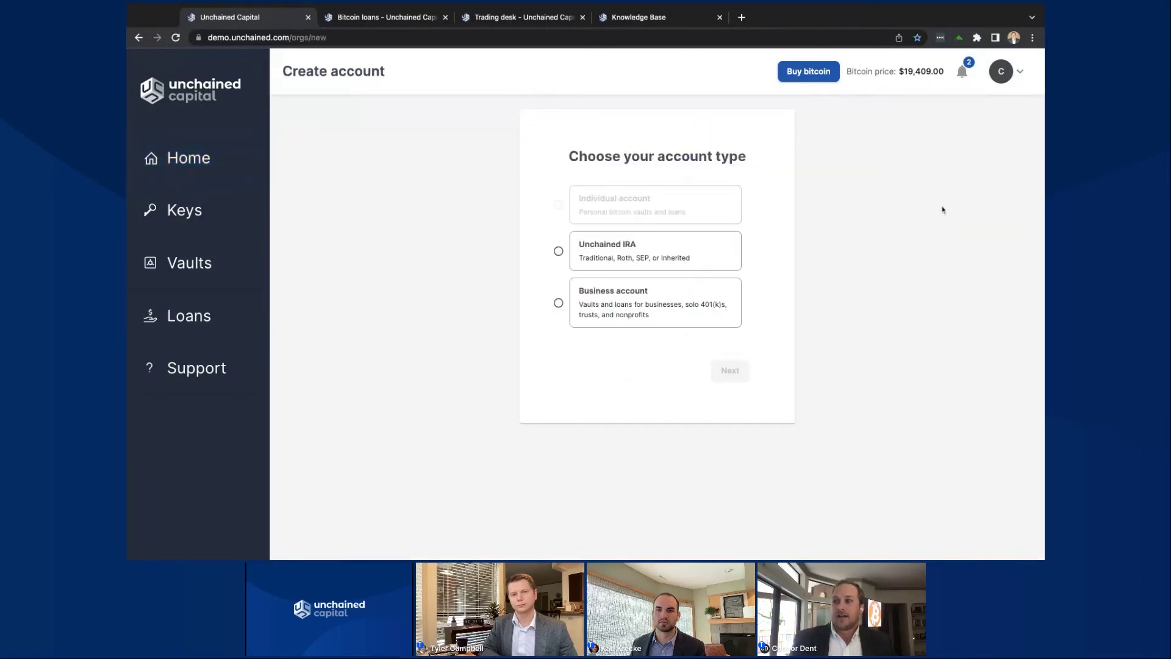
pyautogui.click(558, 251)
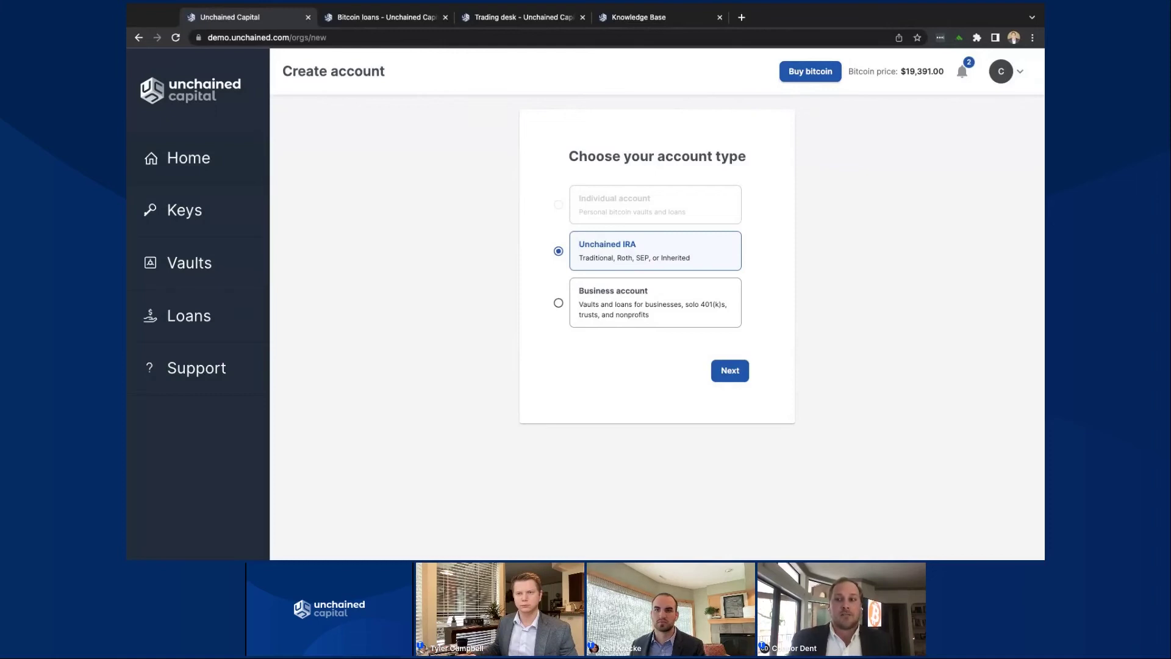
pyautogui.click(191, 164)
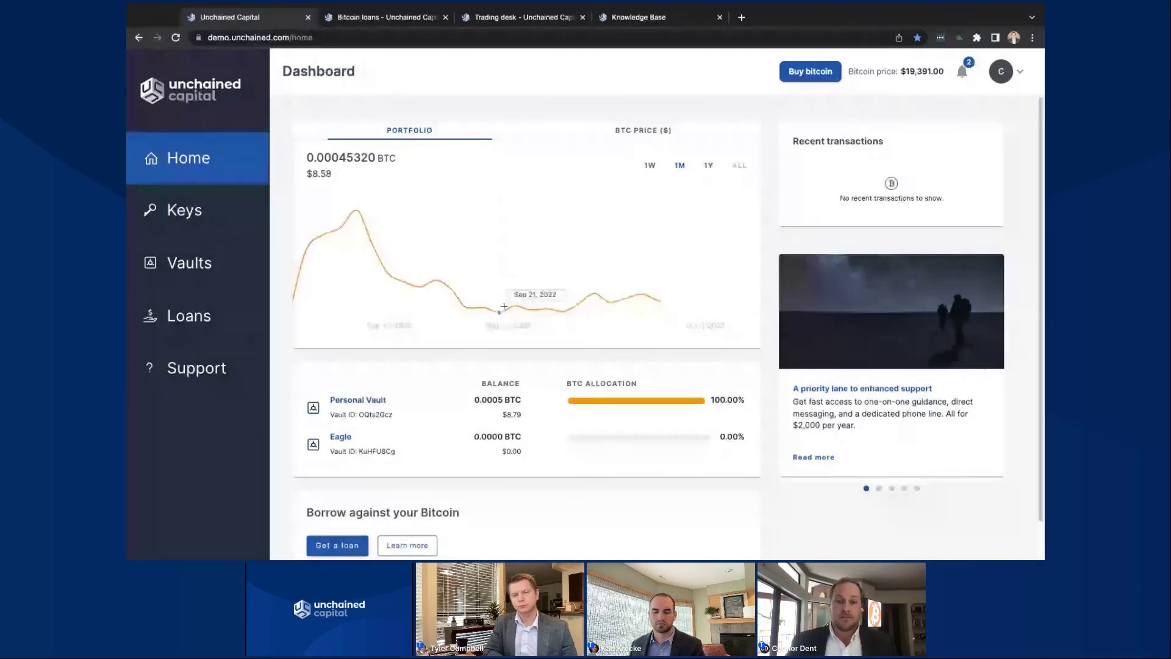
# Look at the My loans page and the bitcoin loan calculator on the public website, and return to the account dashboard.
pyautogui.click(186, 318)
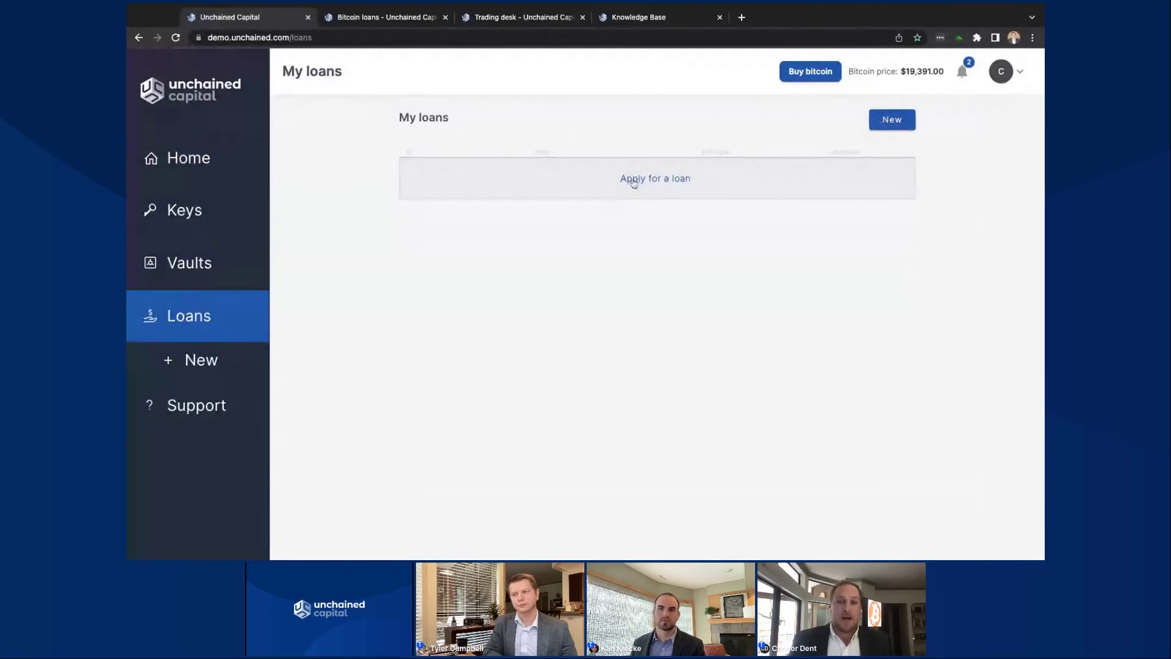
pyautogui.click(390, 23)
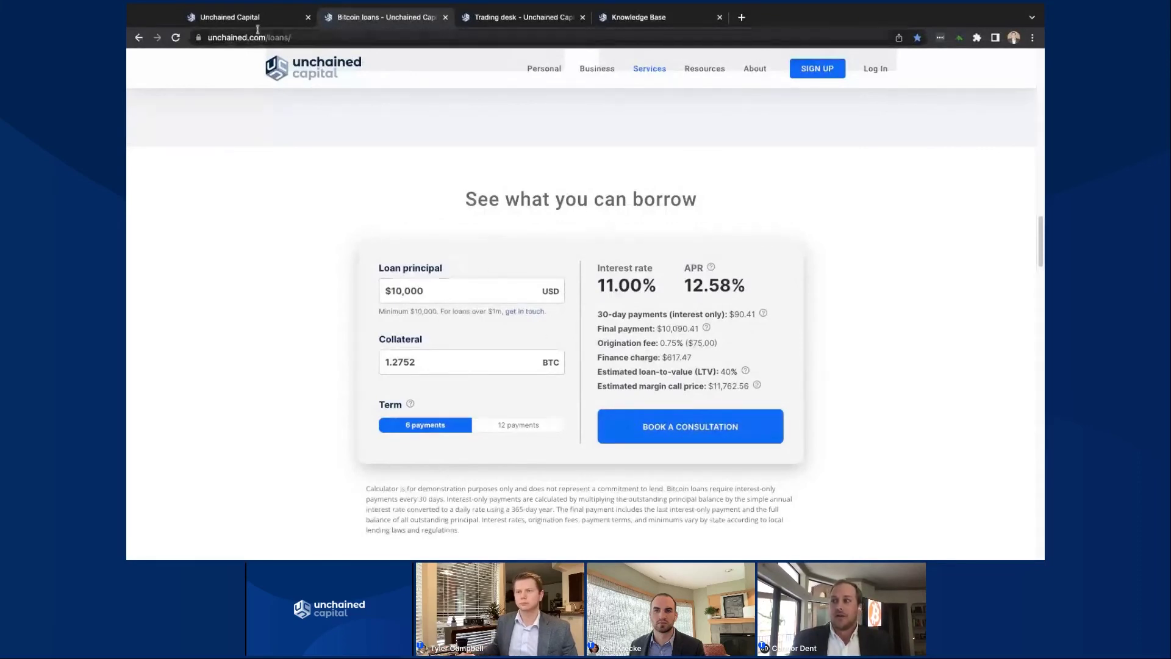
pyautogui.press('super+1')
pyautogui.click(196, 159)
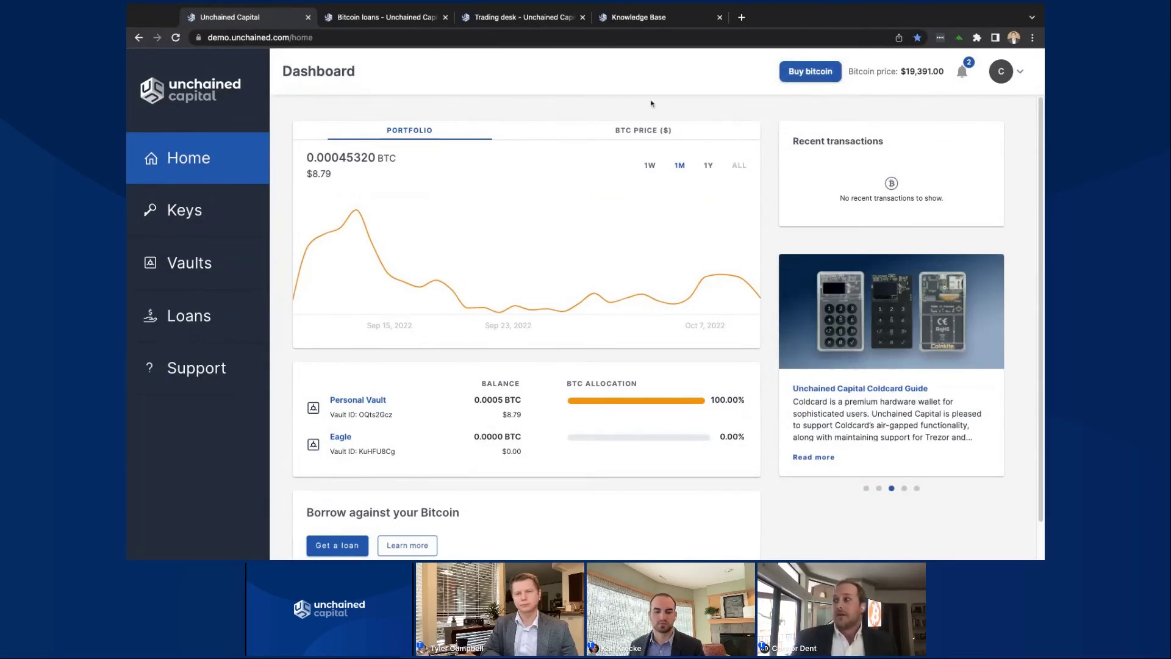
# View the account's profile overview with its approval tiers and capabilities, look at the bank details, and return to the dashboard.
pyautogui.click(1020, 72)
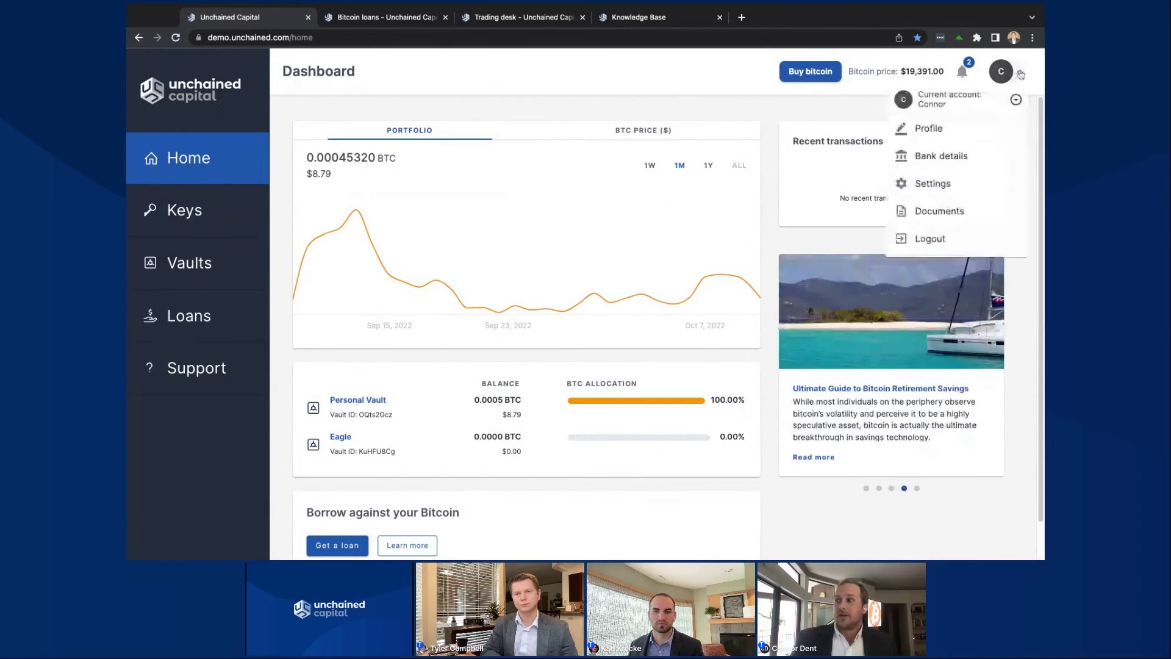
pyautogui.click(1016, 101)
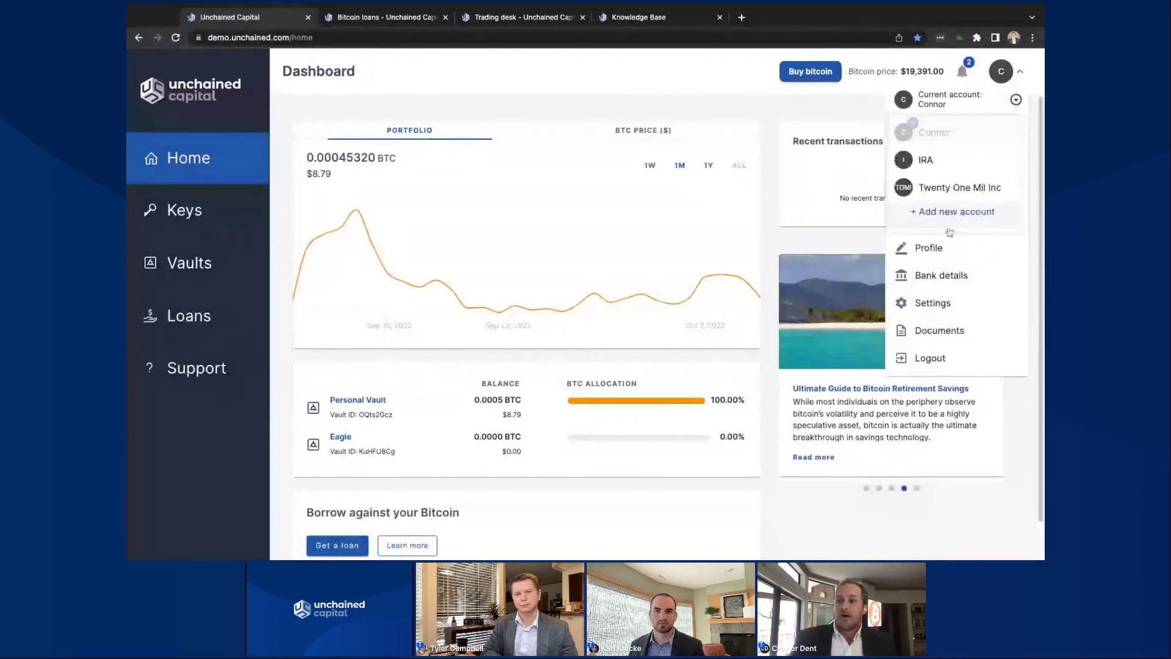
pyautogui.click(929, 248)
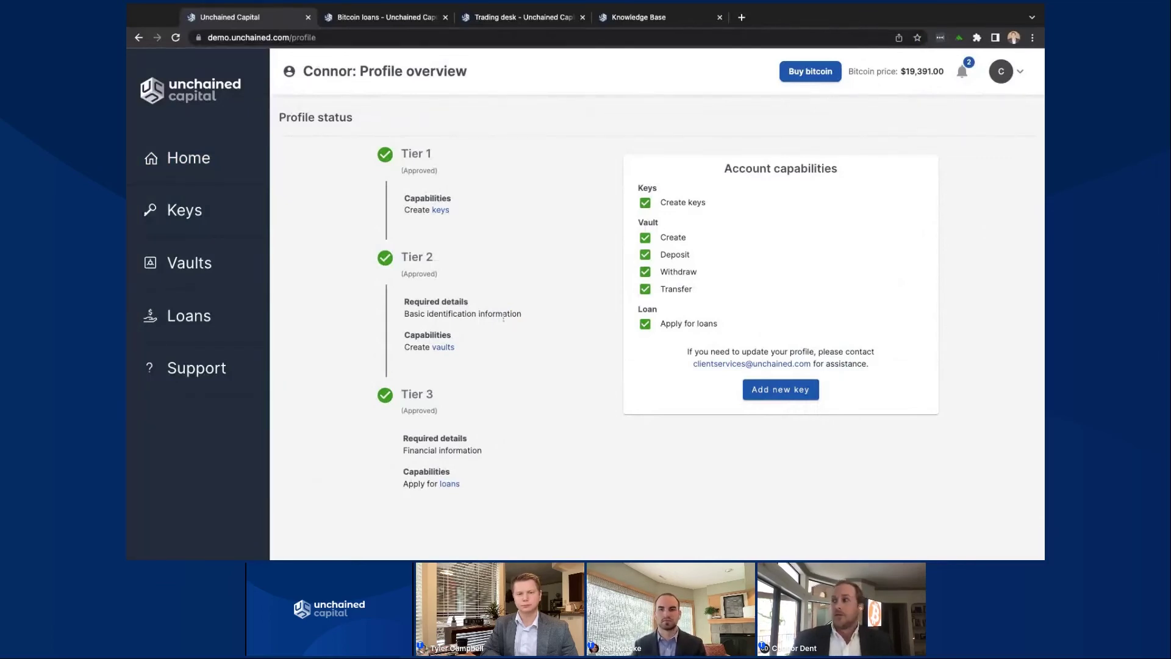
pyautogui.click(1000, 72)
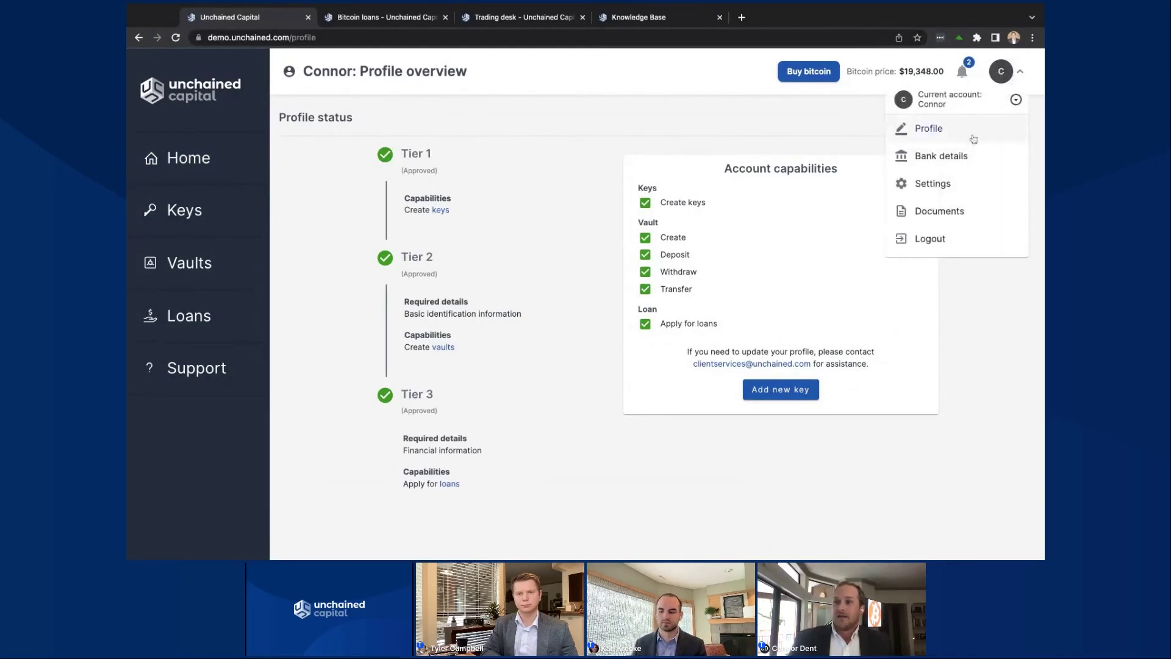
pyautogui.click(965, 157)
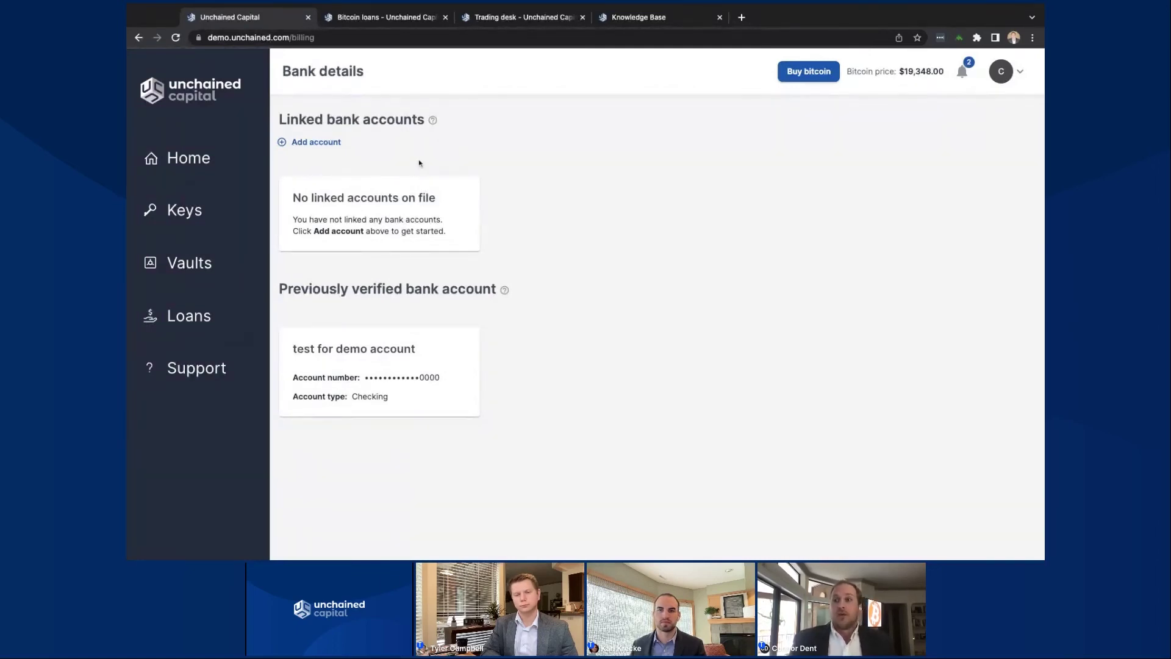
pyautogui.click(195, 159)
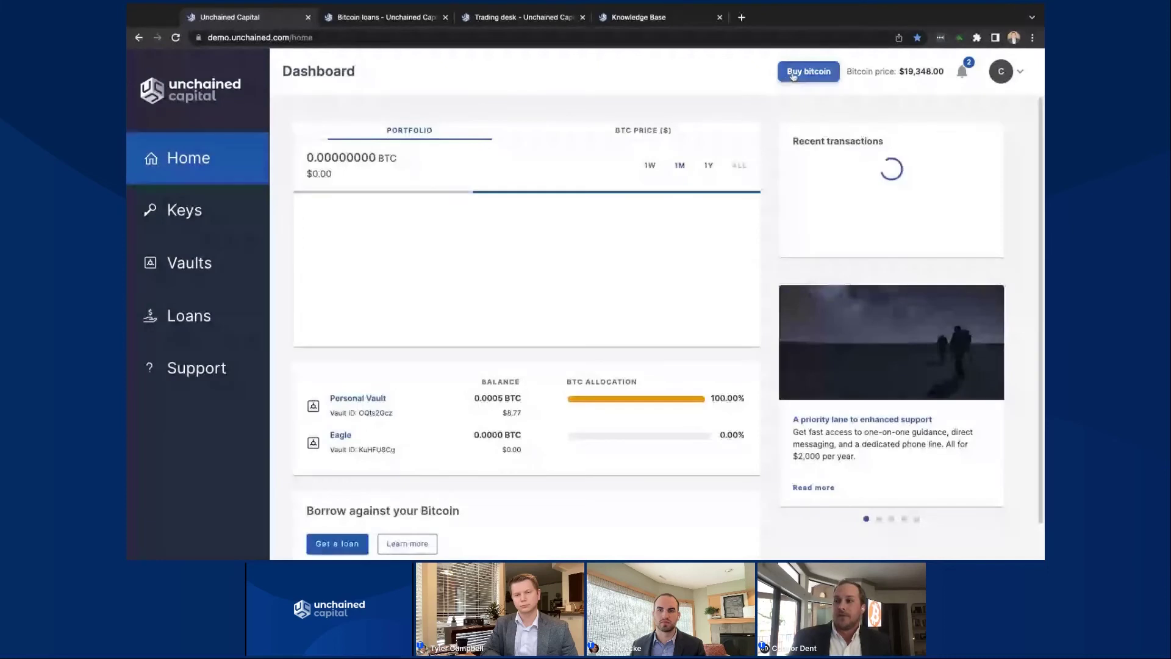
# Preview a $50,000 bitcoin purchase with the Eagle vault as destination, and close the preview without executing the buy.
pyautogui.click(793, 73)
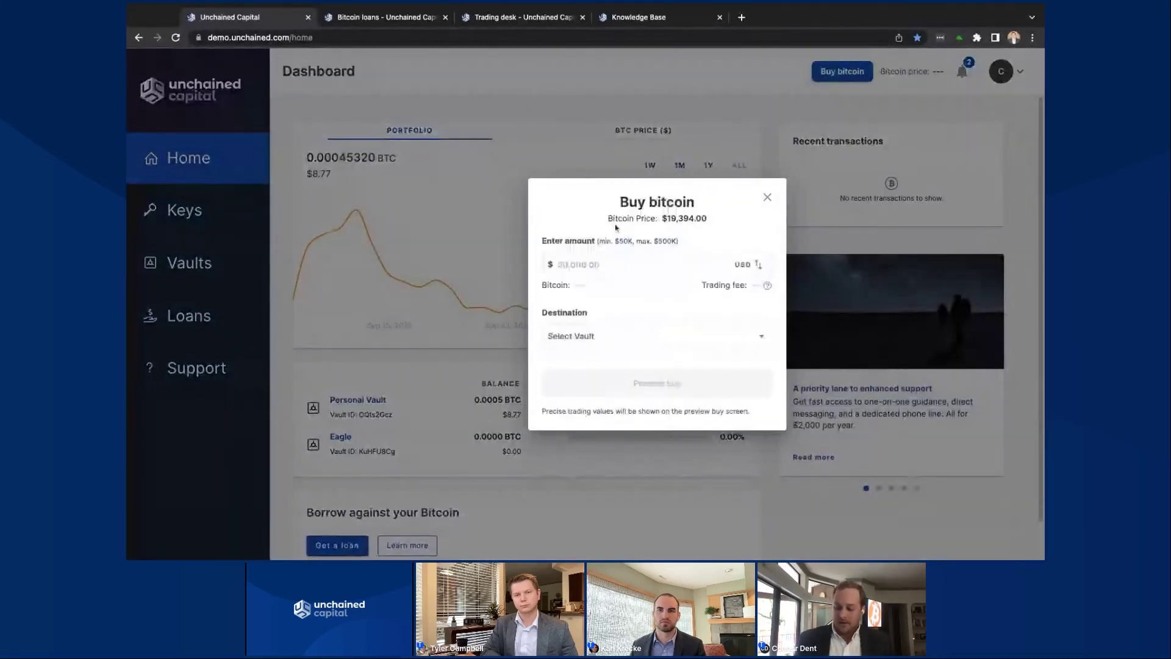
pyautogui.write('500000')
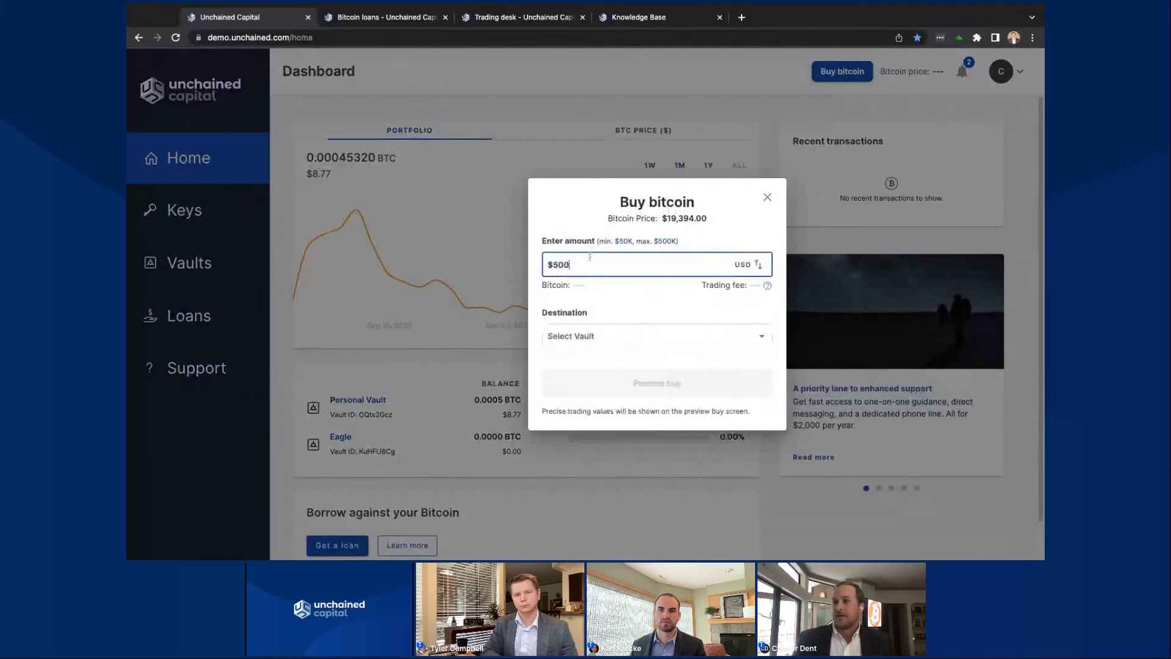
pyautogui.click(630, 342)
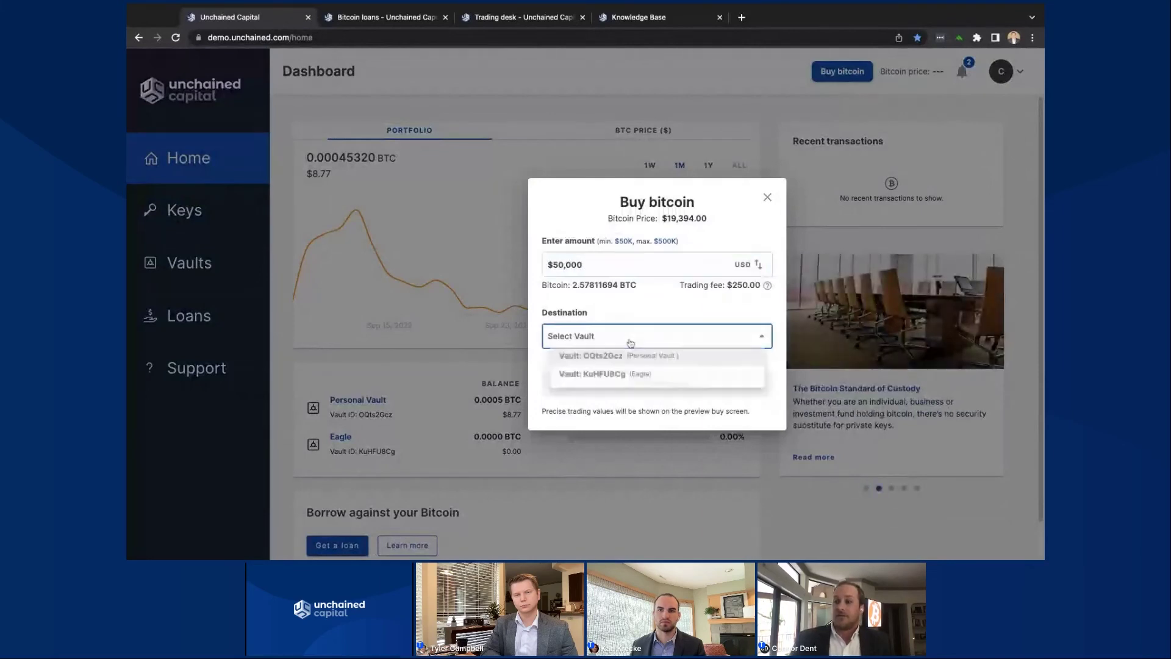
pyautogui.click(616, 376)
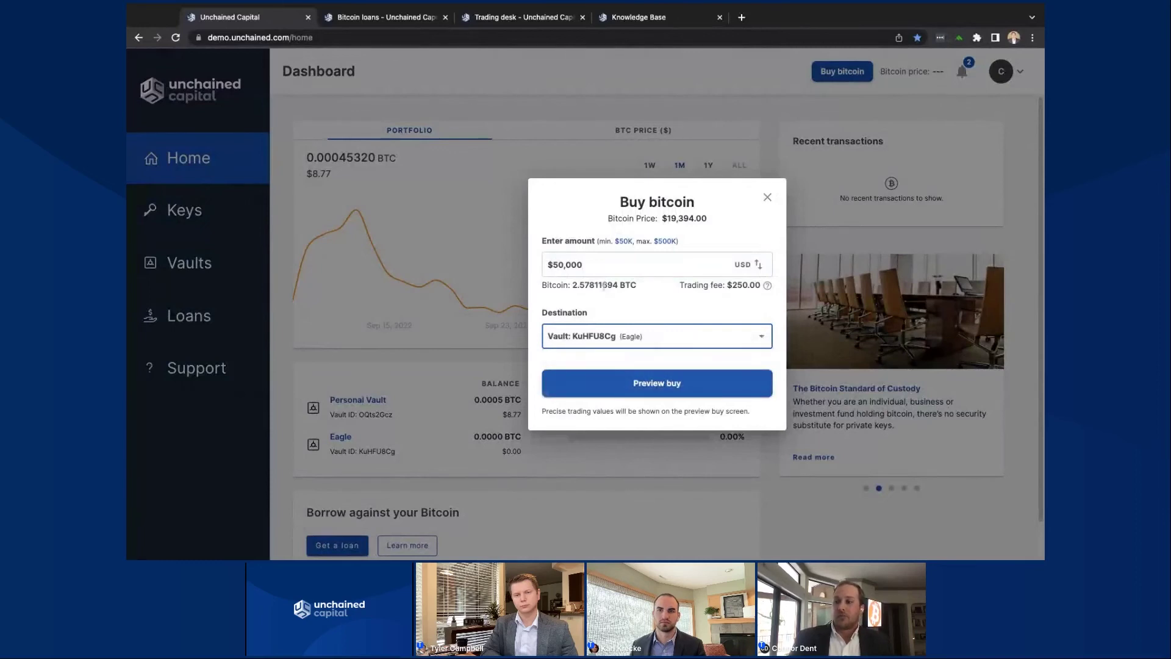
pyautogui.click(615, 377)
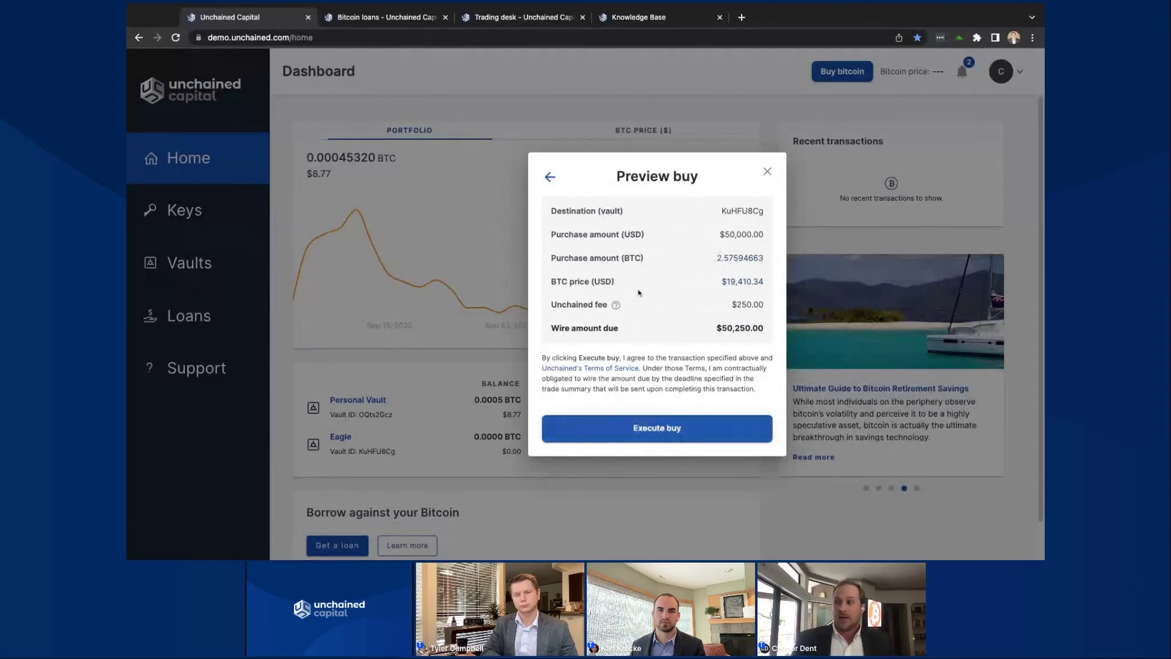
pyautogui.click(767, 173)
# Look at the trade statements in the account's documents and return to the dashboard.
pyautogui.click(1014, 72)
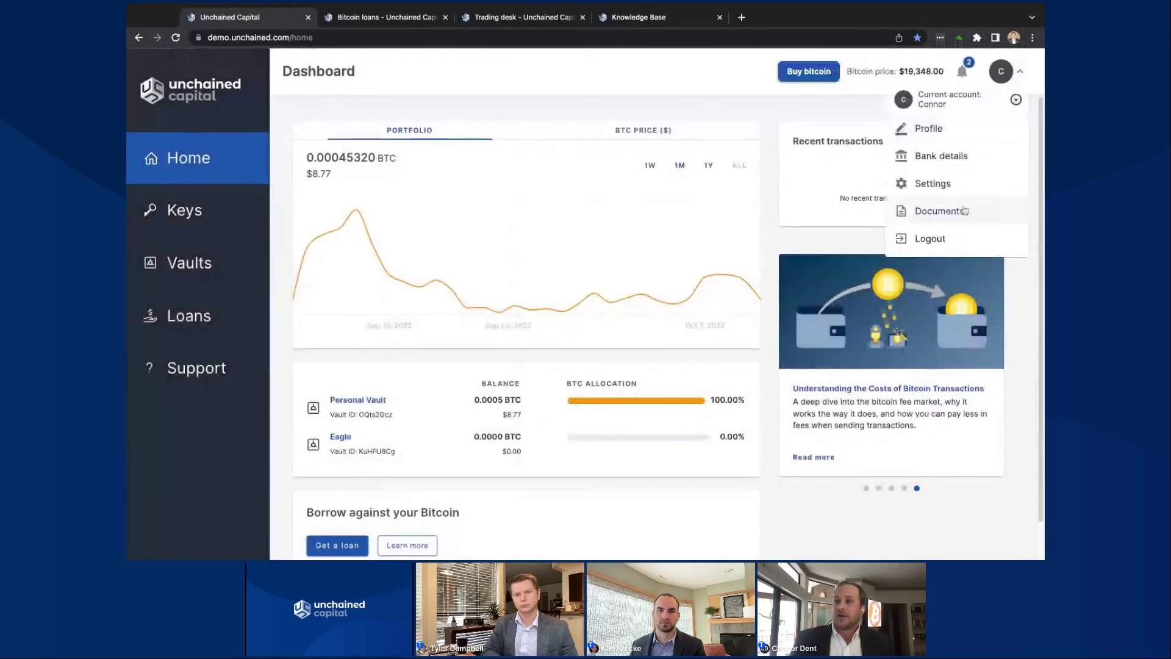
pyautogui.click(940, 211)
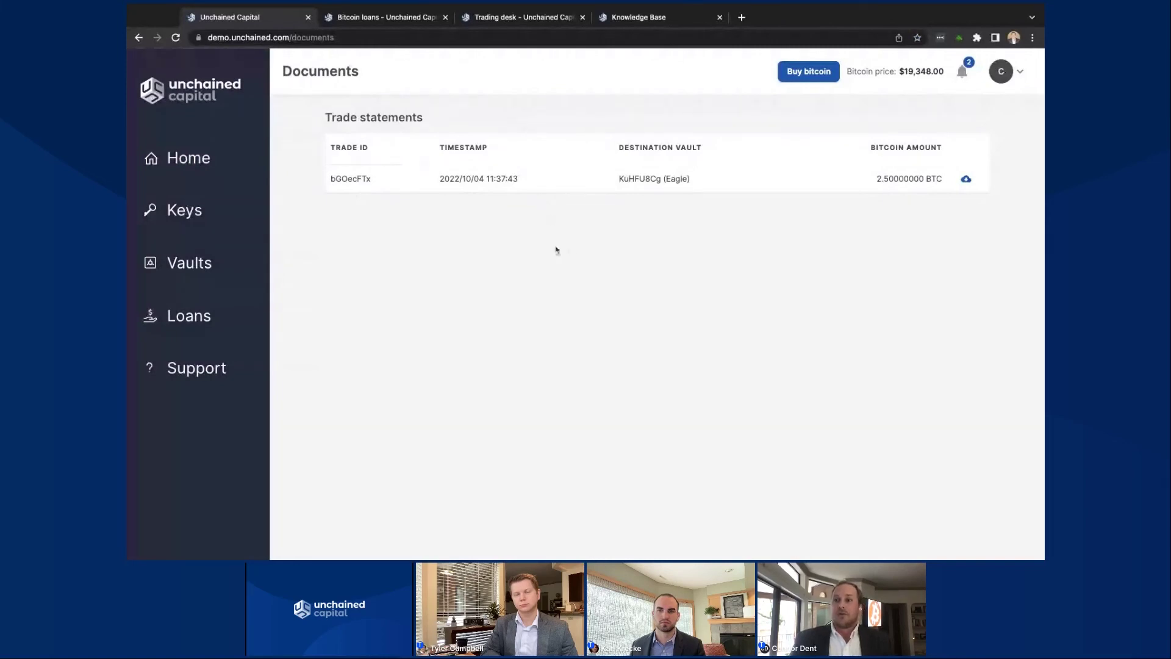
pyautogui.click(203, 159)
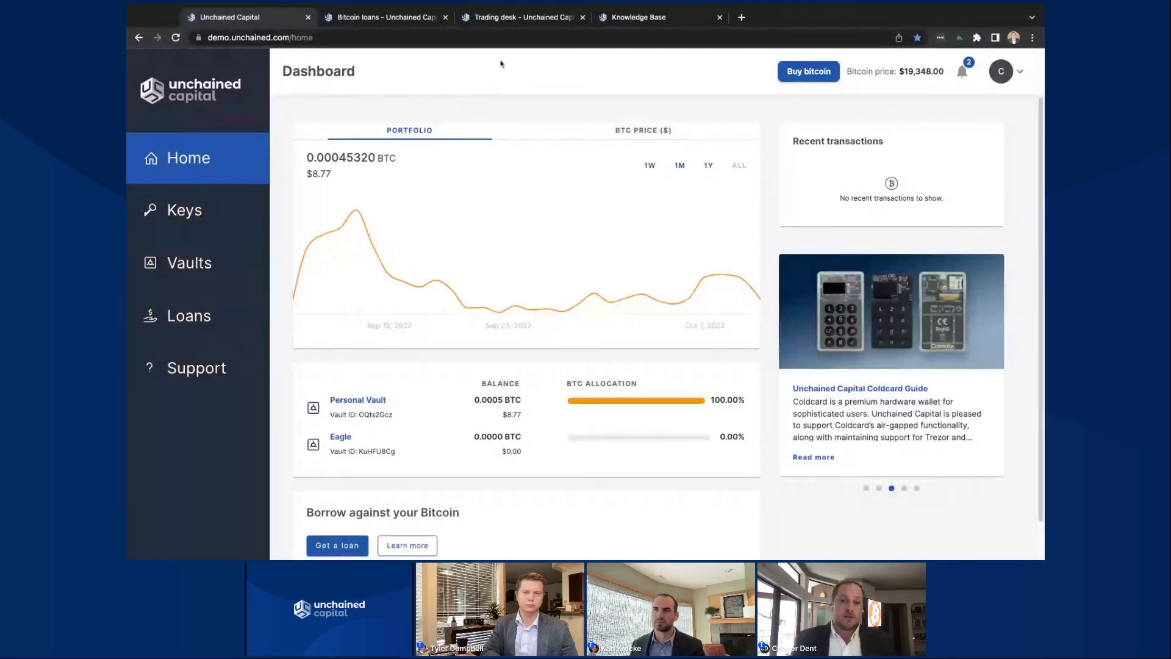
# Examine the public trading desk page's fee table and FAQ on available states and transaction size limits, and return to the account dashboard.
pyautogui.hotkey('ctrl', '3')
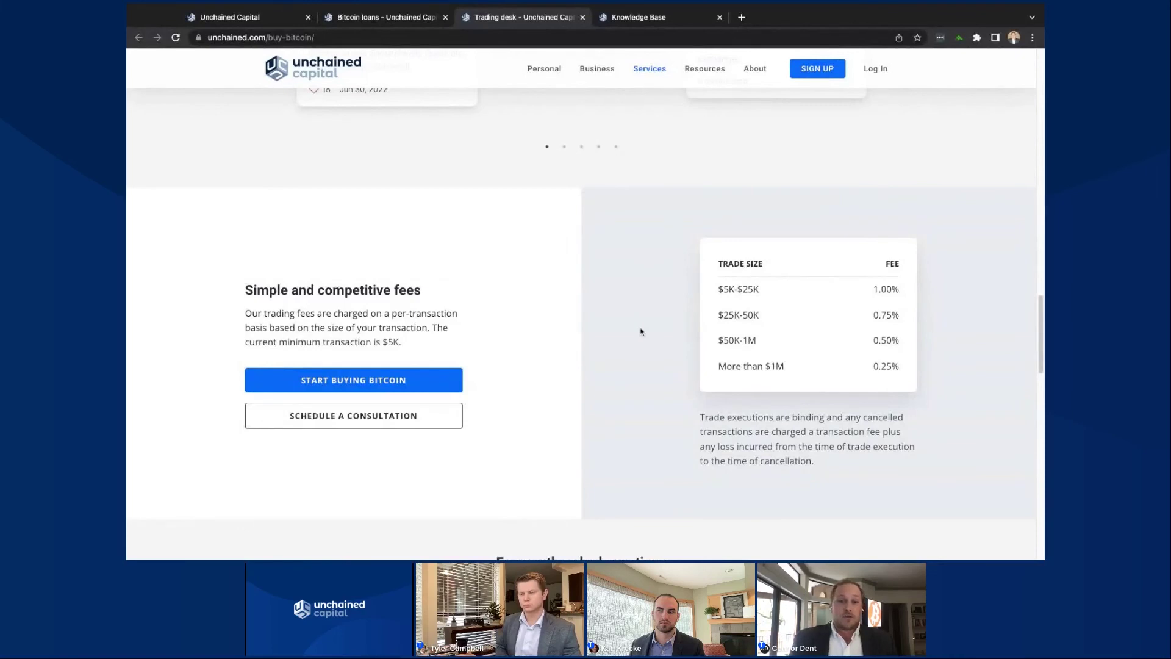
pyautogui.scroll(-3, 640, 331)
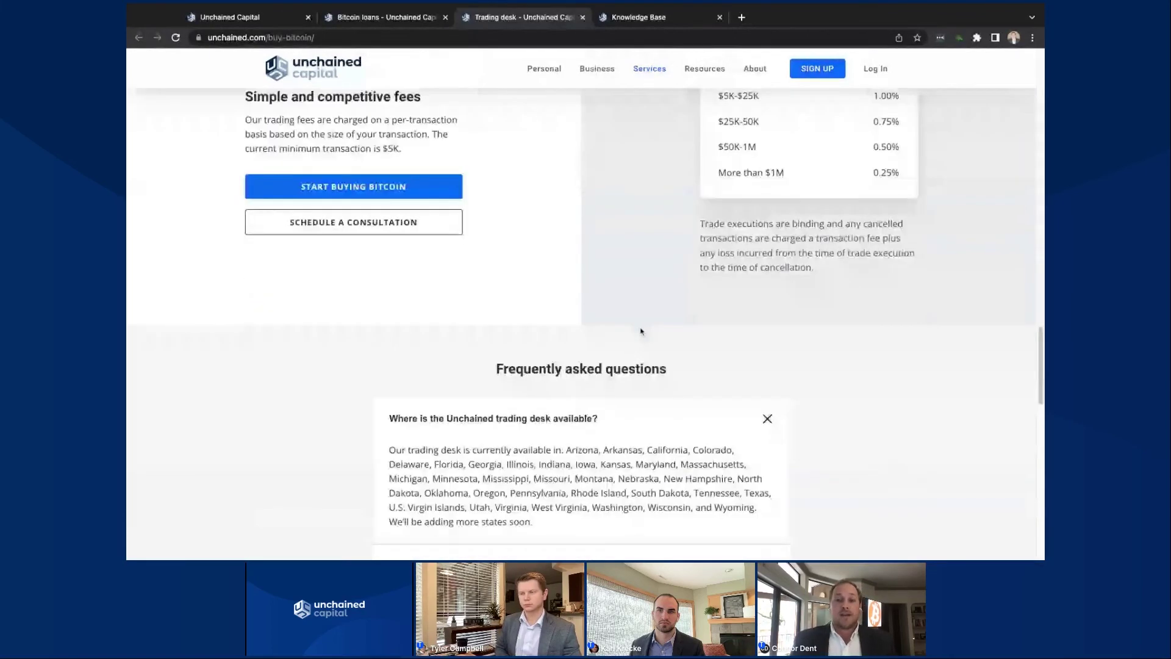
pyautogui.scroll(-2, 641, 331)
pyautogui.scroll(-1, 640, 331)
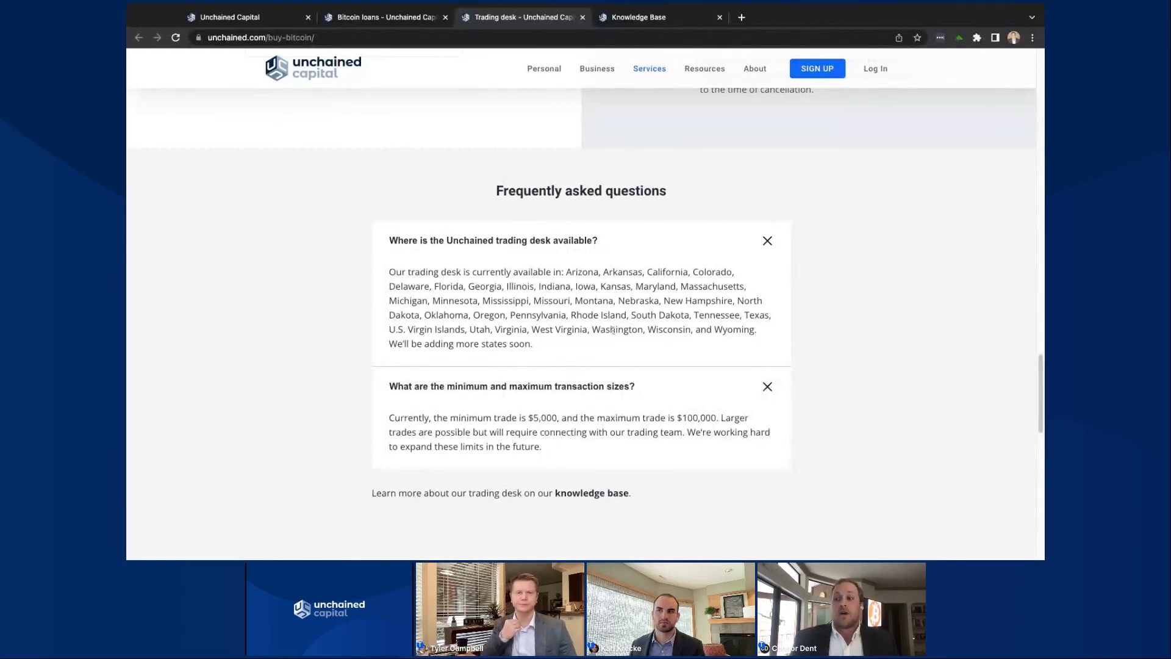
pyautogui.scroll(-2, 629, 331)
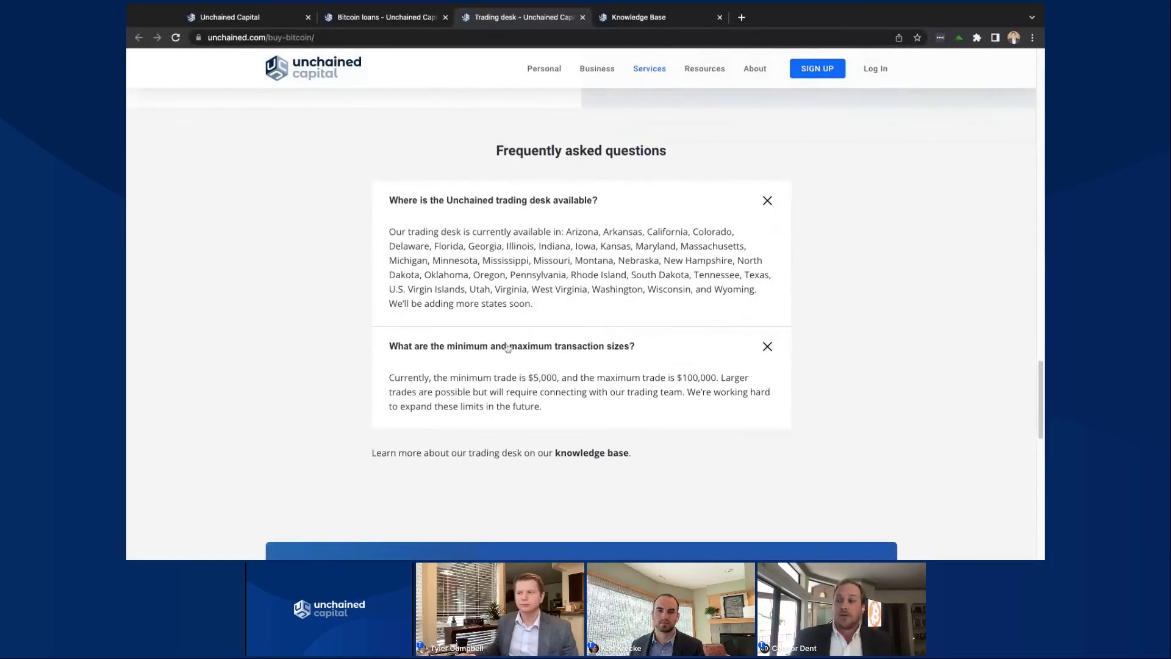
pyautogui.moveTo(529, 378); pyautogui.dragTo(557, 378)
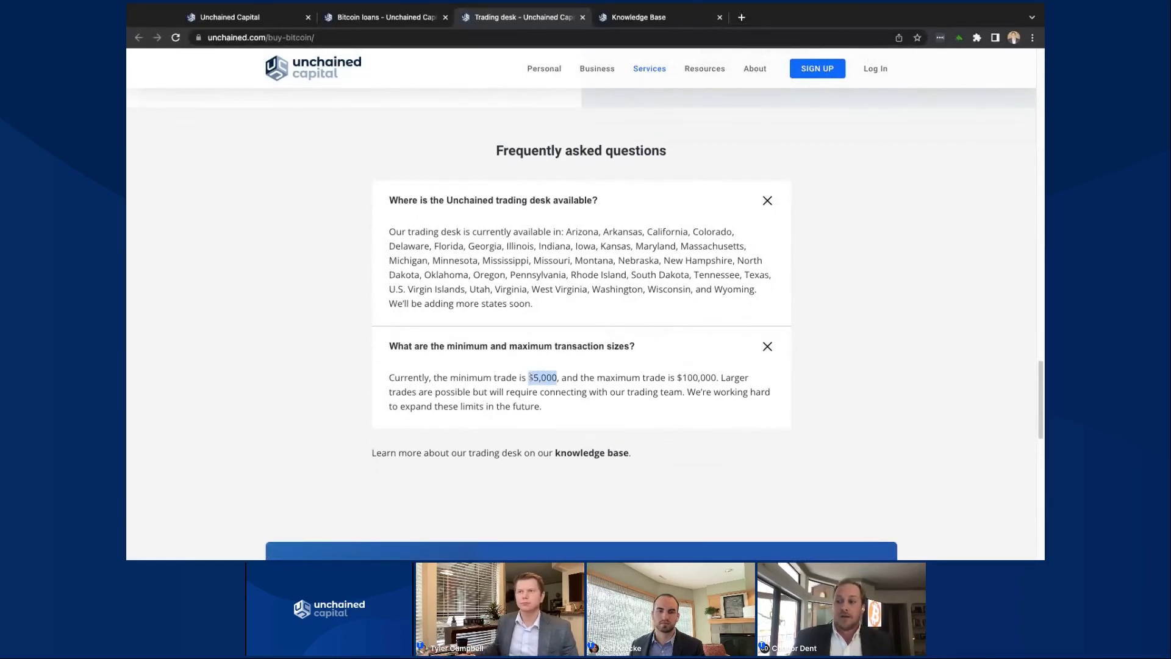
pyautogui.click(517, 373)
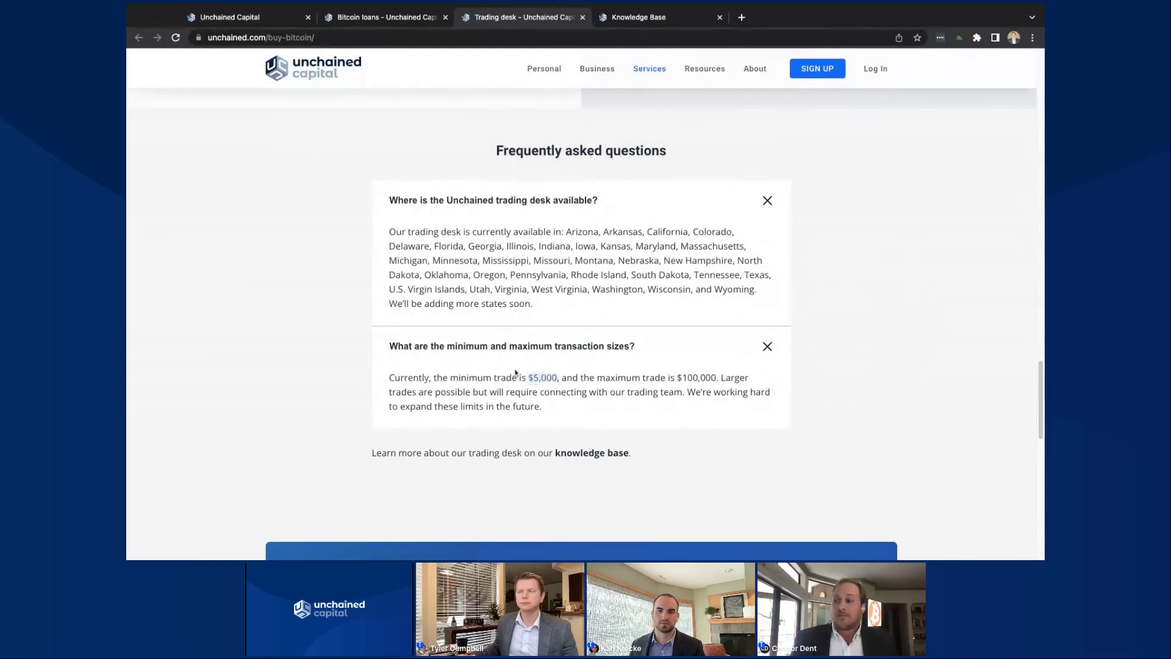
pyautogui.moveTo(677, 378); pyautogui.dragTo(717, 378)
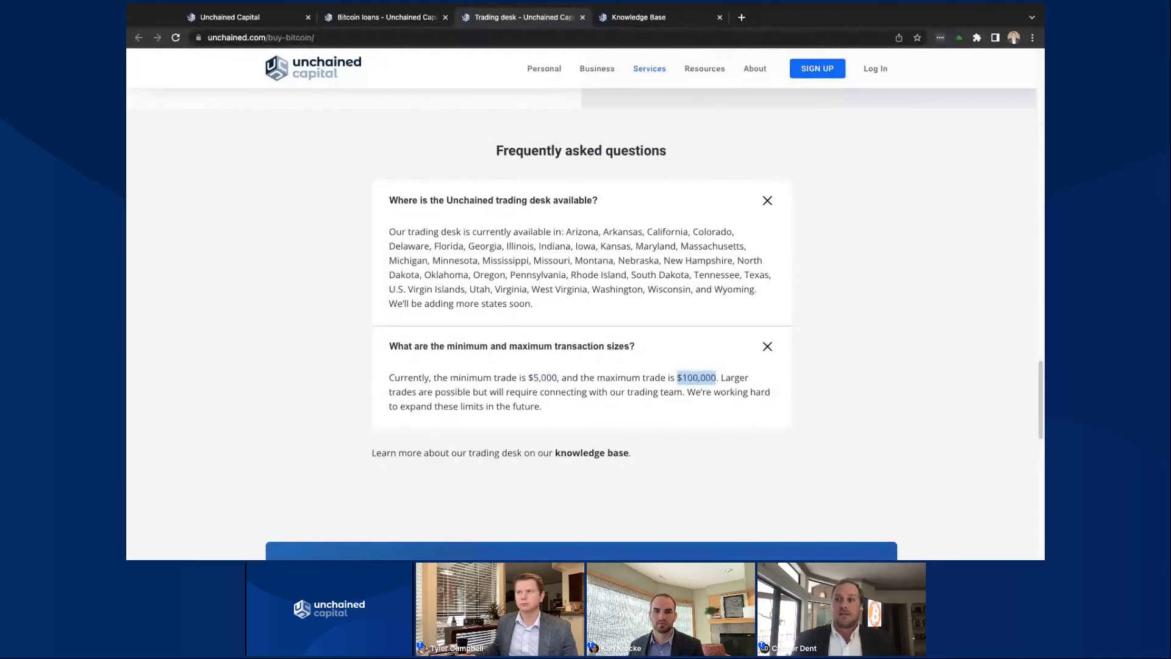
pyautogui.click(262, 19)
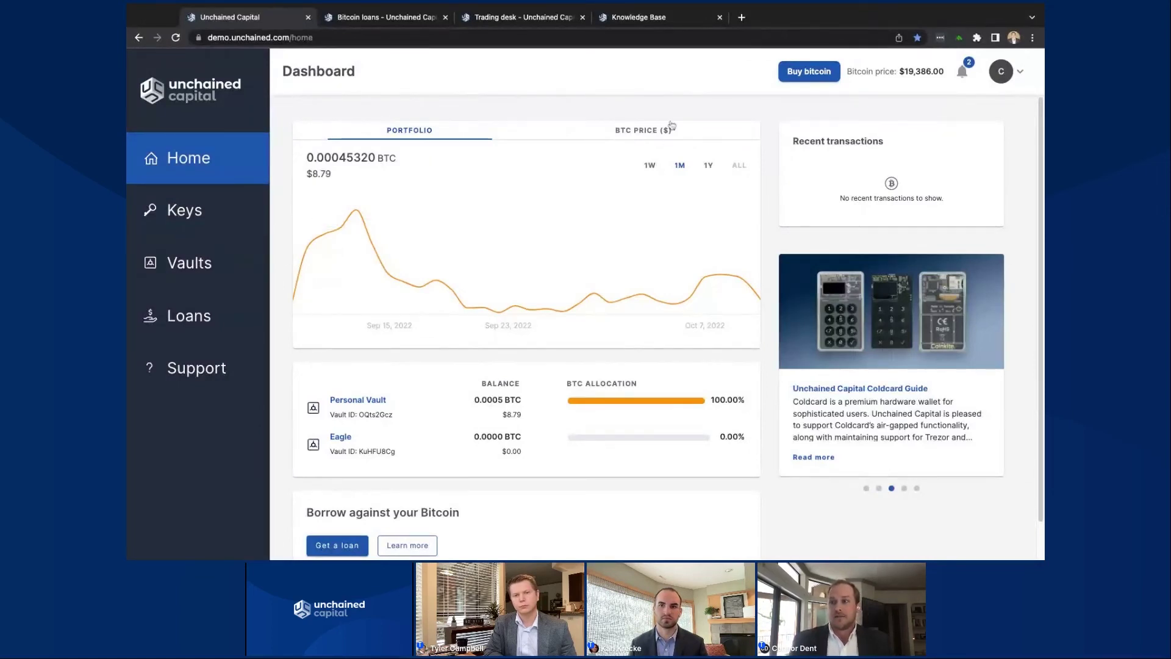
# View the Personal Vault, and examine the password, two-factor authentication and identity verification options in the account's security settings.
pyautogui.click(318, 240)
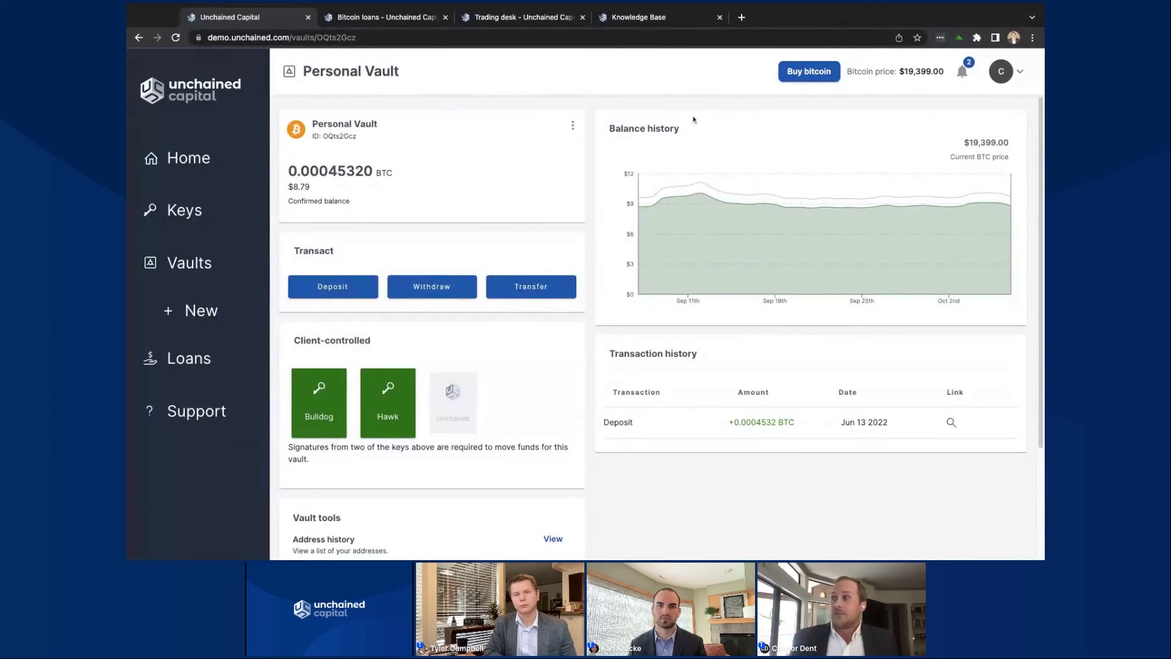
pyautogui.click(1018, 73)
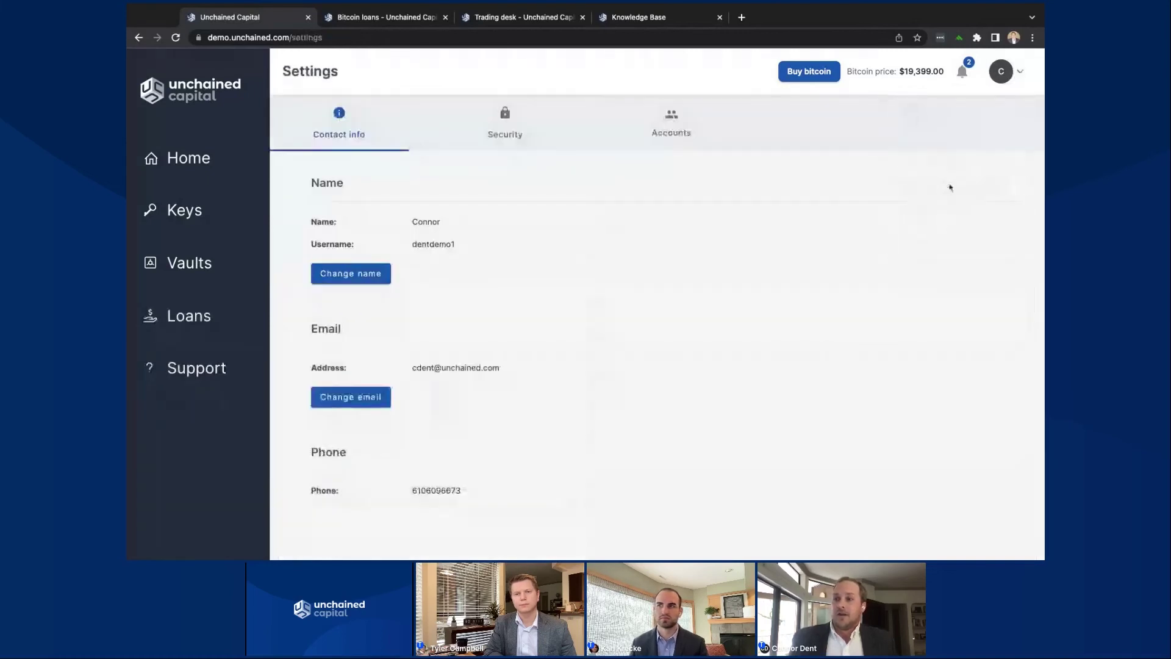
pyautogui.click(515, 134)
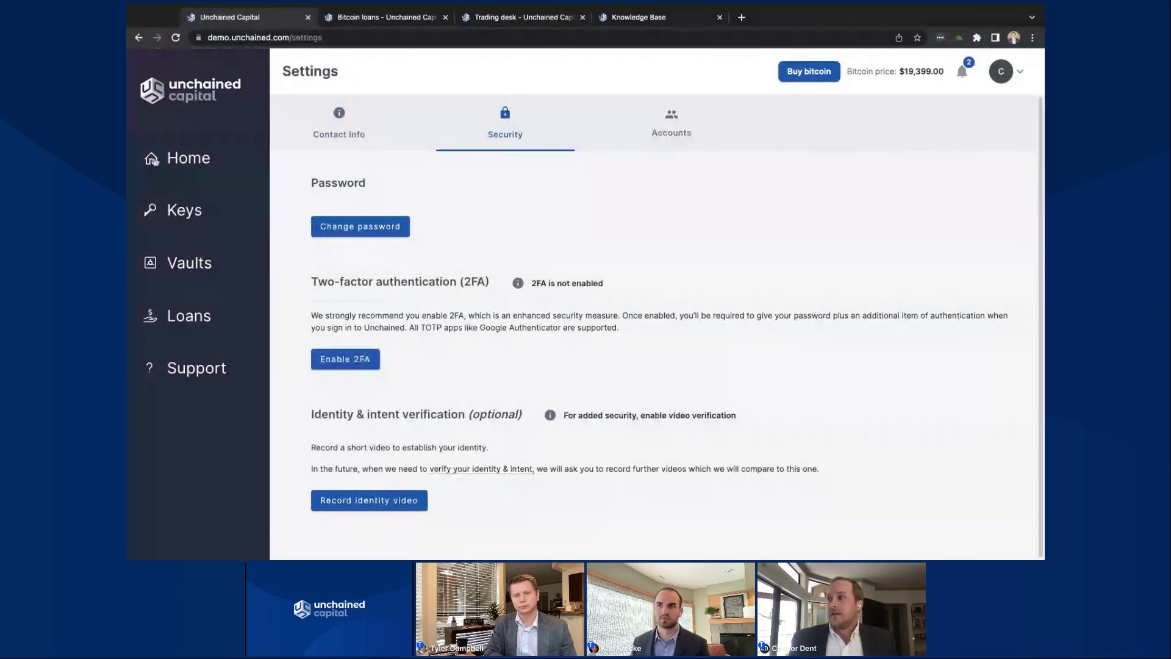
pyautogui.click(995, 79)
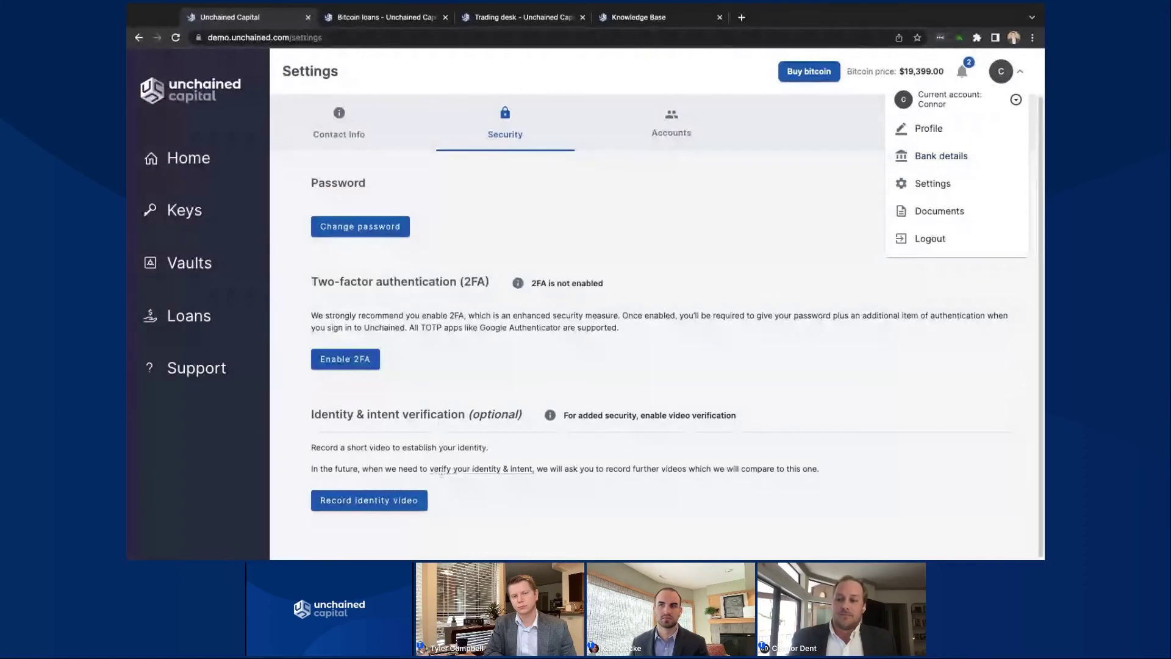
pyautogui.click(421, 479)
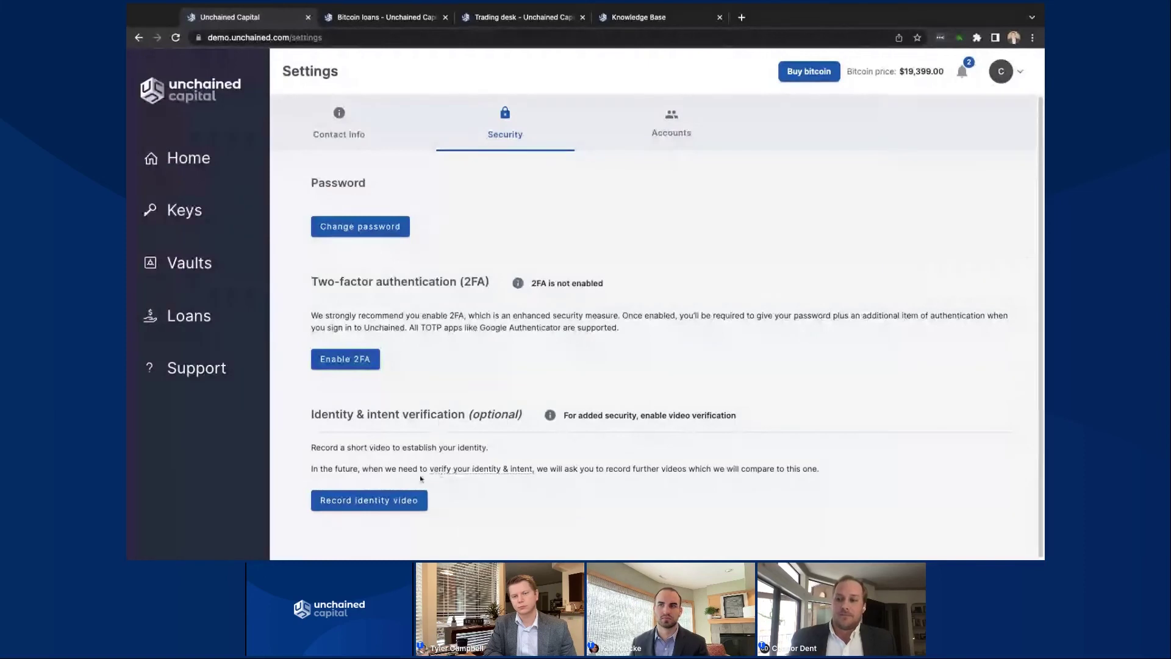
pyautogui.click(349, 505)
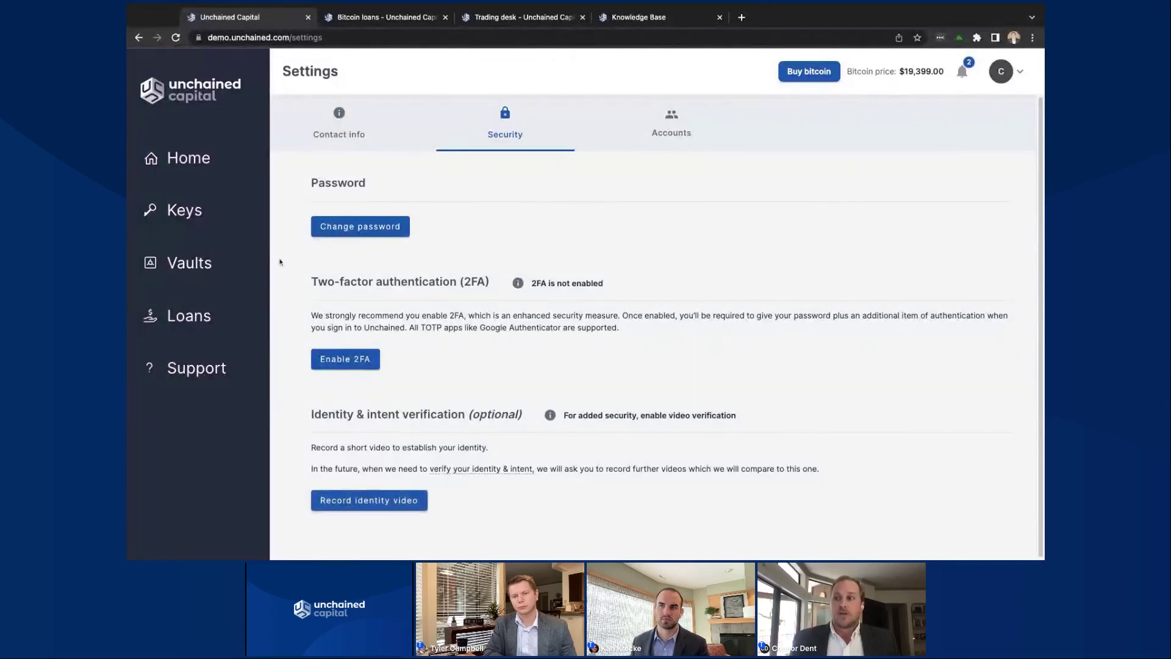
# Open the Personal Vault from the vaults list and examine its vault tools, including the verification threshold.
pyautogui.click(192, 262)
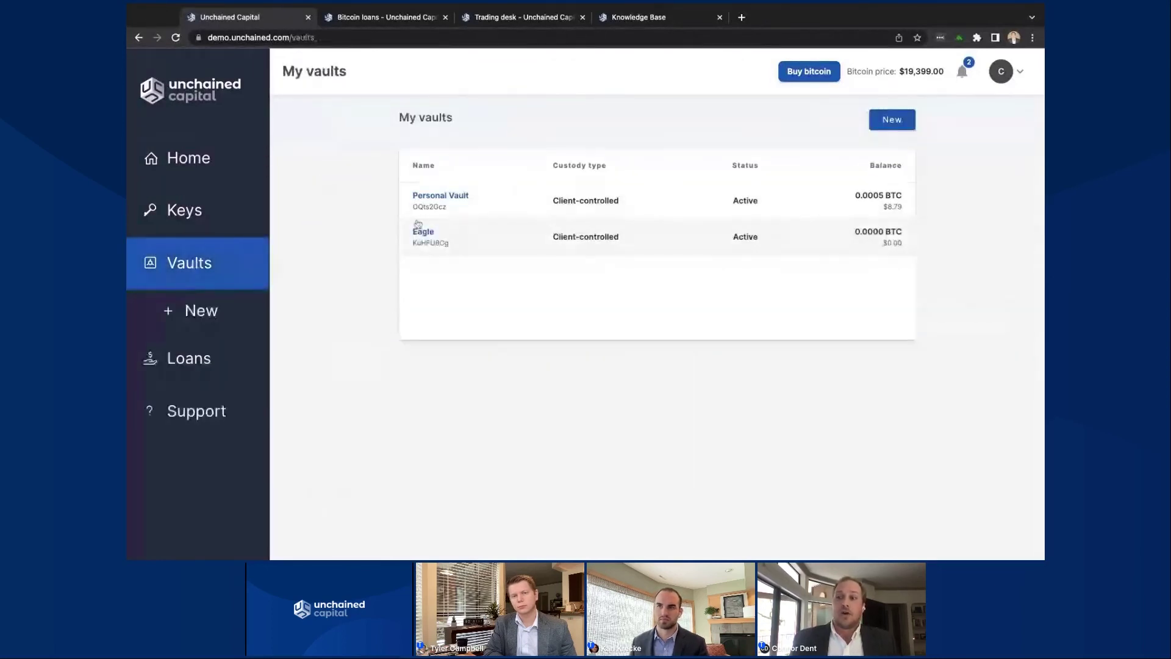
pyautogui.click(439, 195)
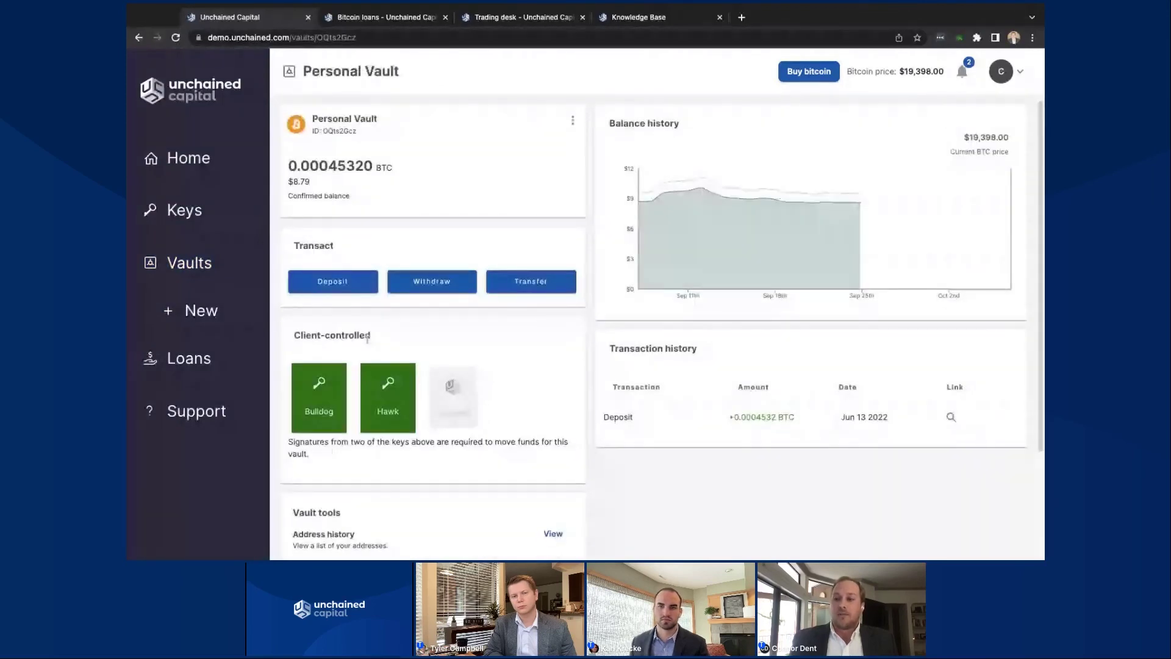
pyautogui.scroll(-3, 366, 345)
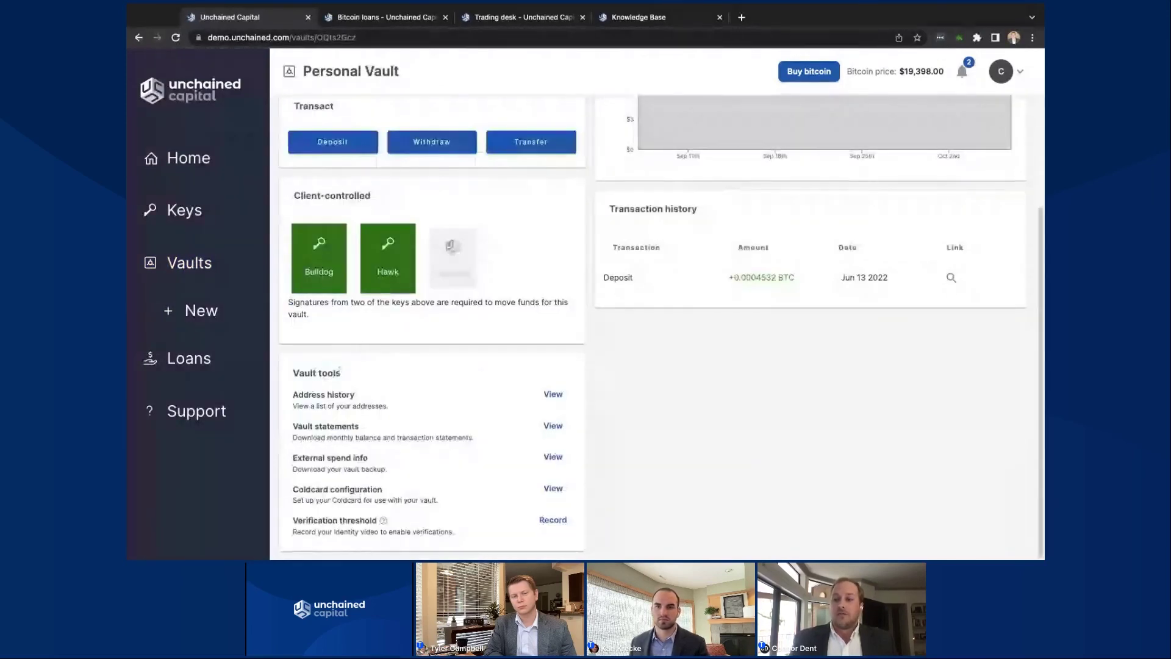
pyautogui.moveTo(383, 524)
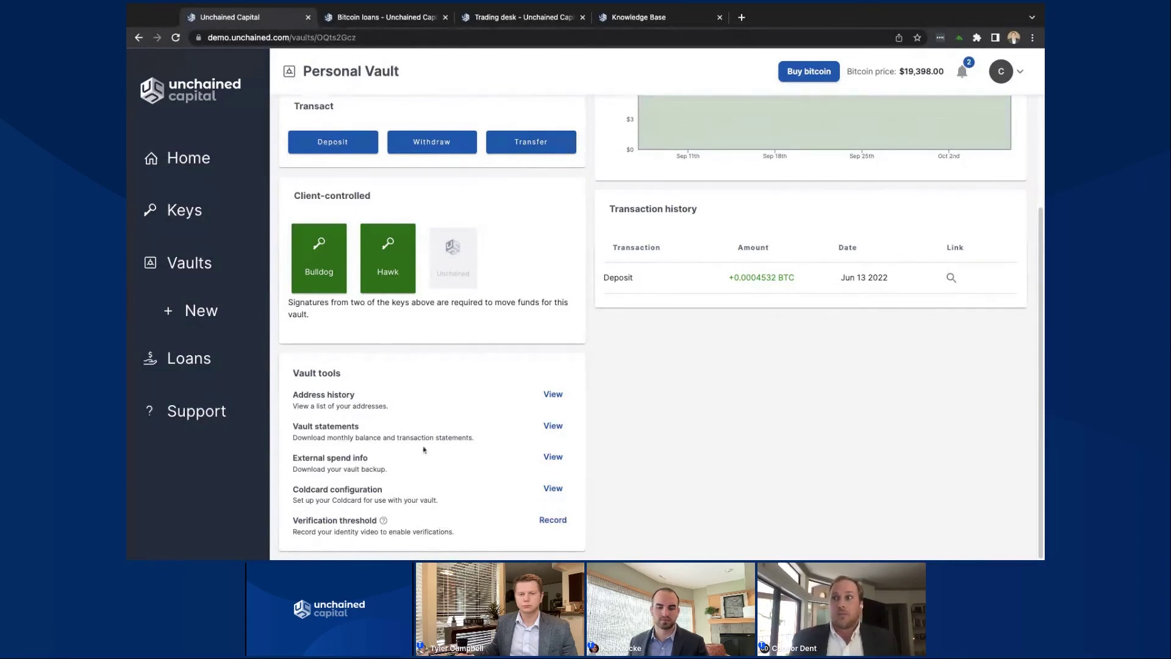
pyautogui.scroll(3, 424, 448)
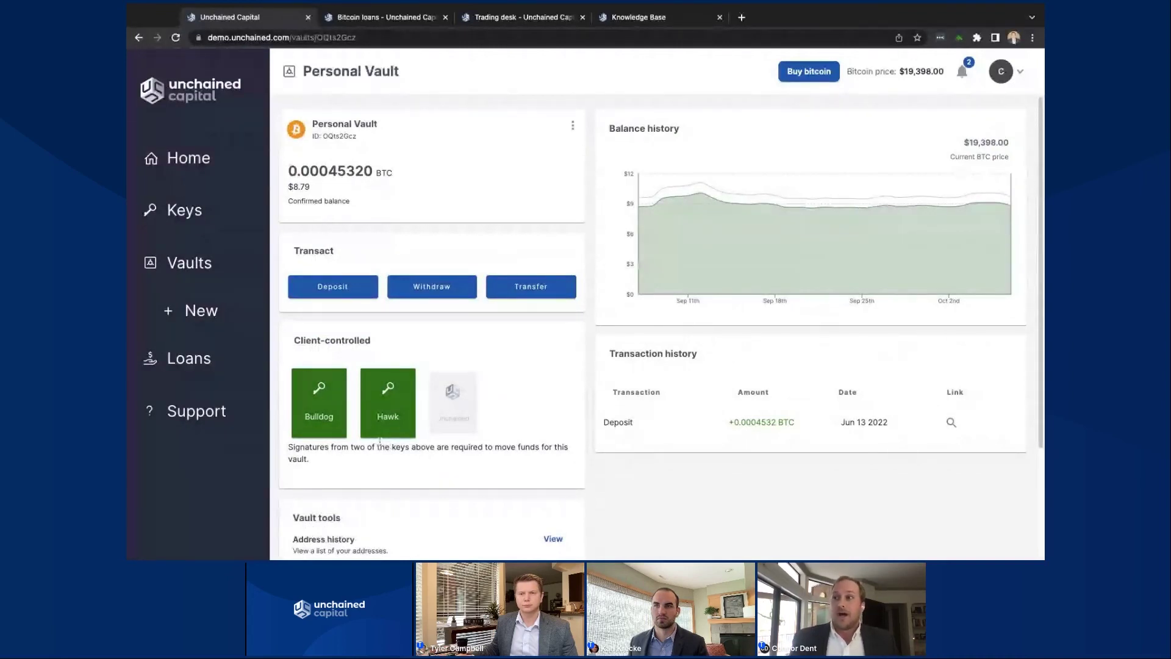
# Open the knowledge base from the public trading desk page's resources and look over its article categories.
pyautogui.click(511, 19)
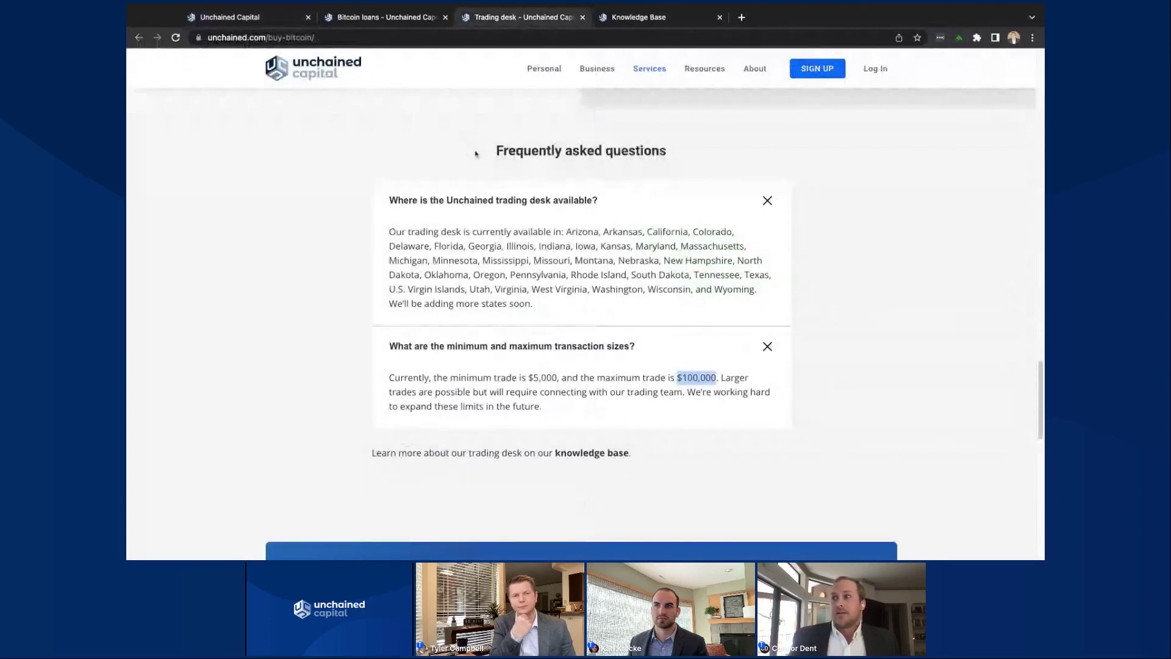
pyautogui.moveTo(701, 67)
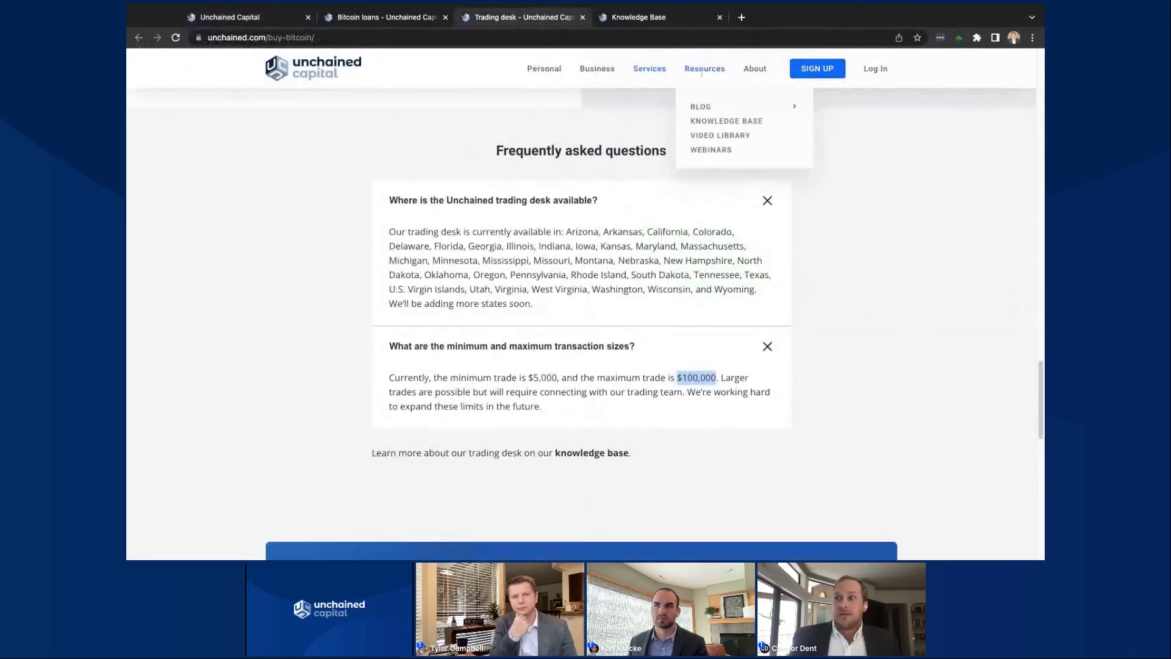
pyautogui.click(708, 121)
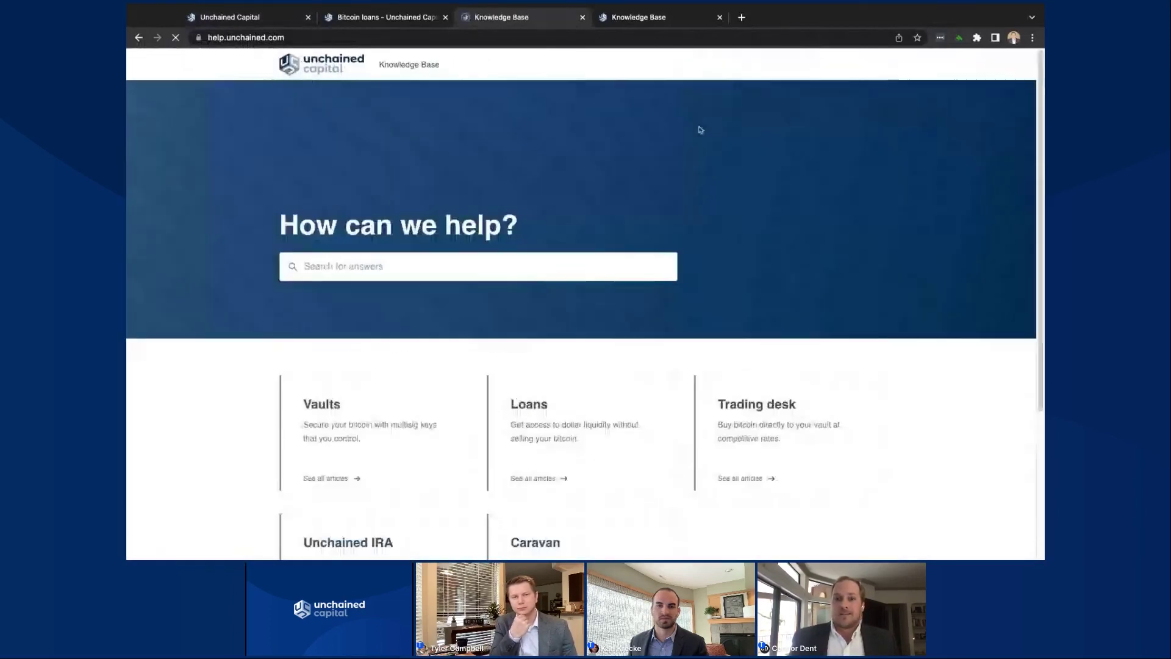
pyautogui.scroll(-2, 366, 256)
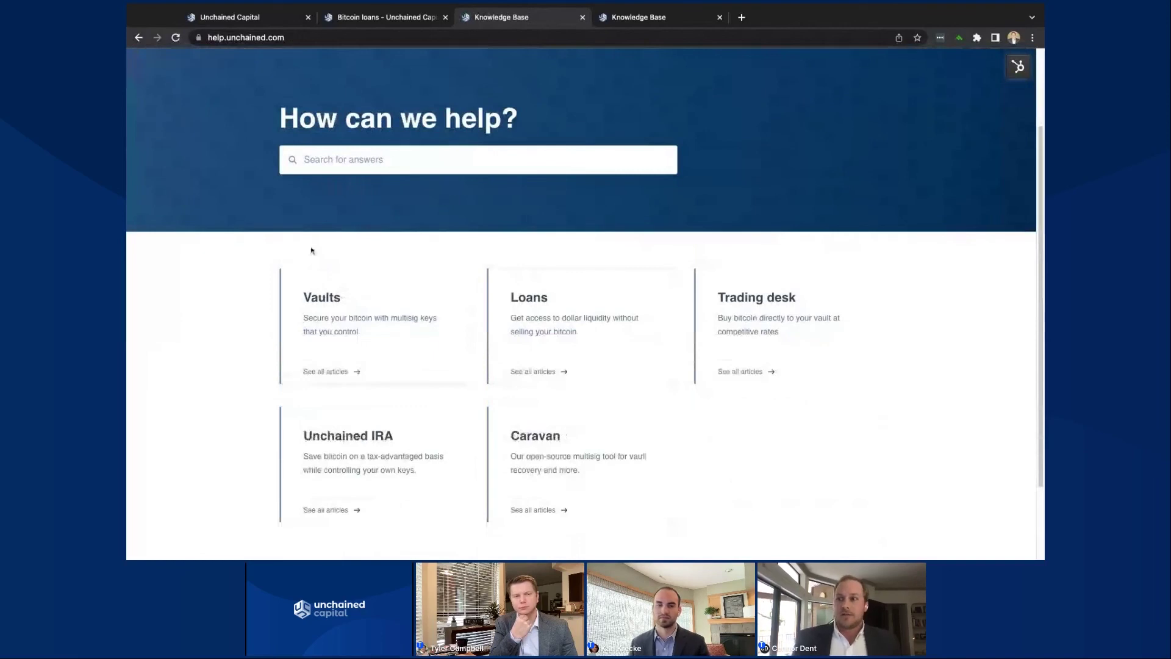
# Search the knowledge base for "key checks" and look through the matching articles.
pyautogui.write('key checks')
pyautogui.press('Return')
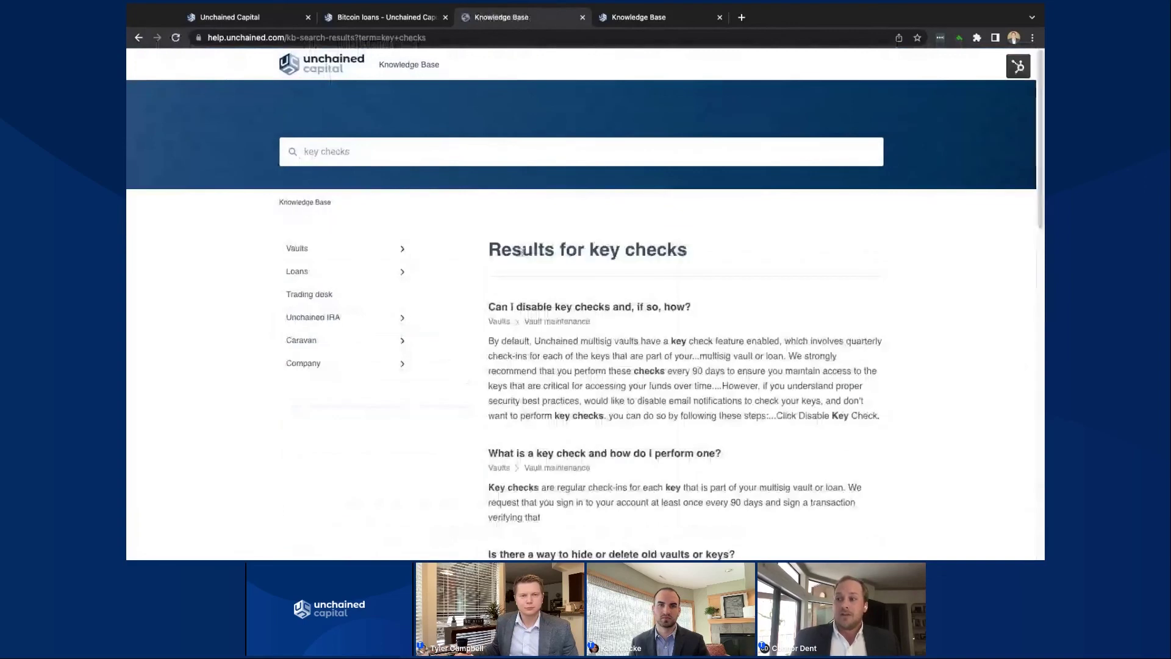
pyautogui.scroll(-2, 521, 251)
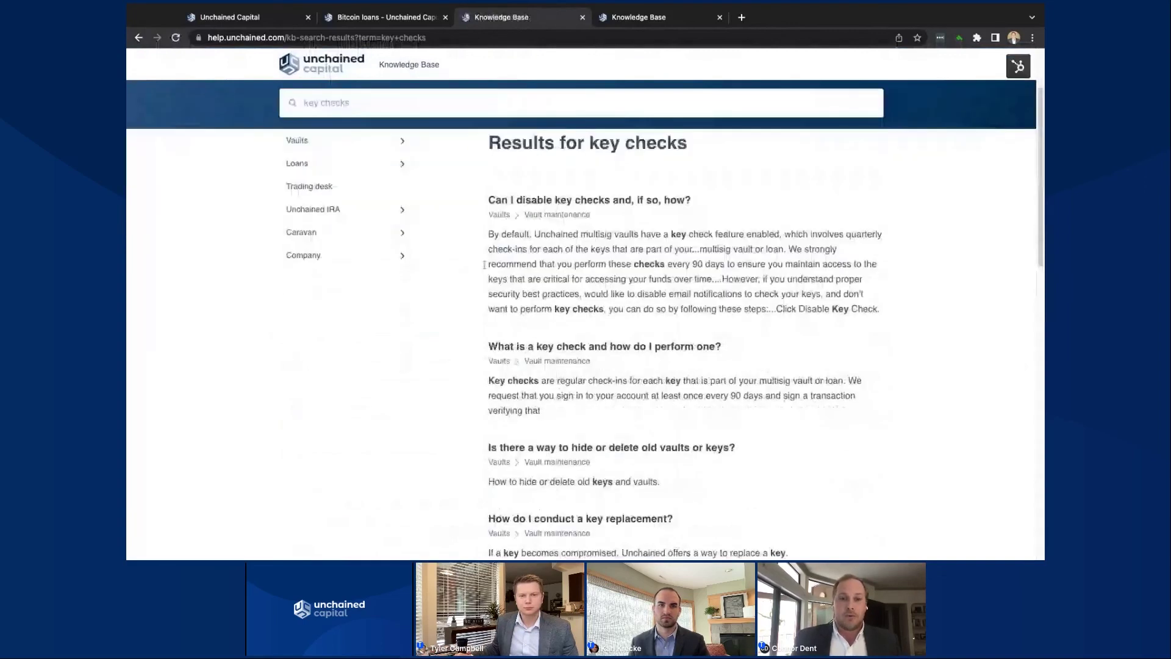
pyautogui.scroll(-1, 494, 264)
pyautogui.scroll(-1, 506, 263)
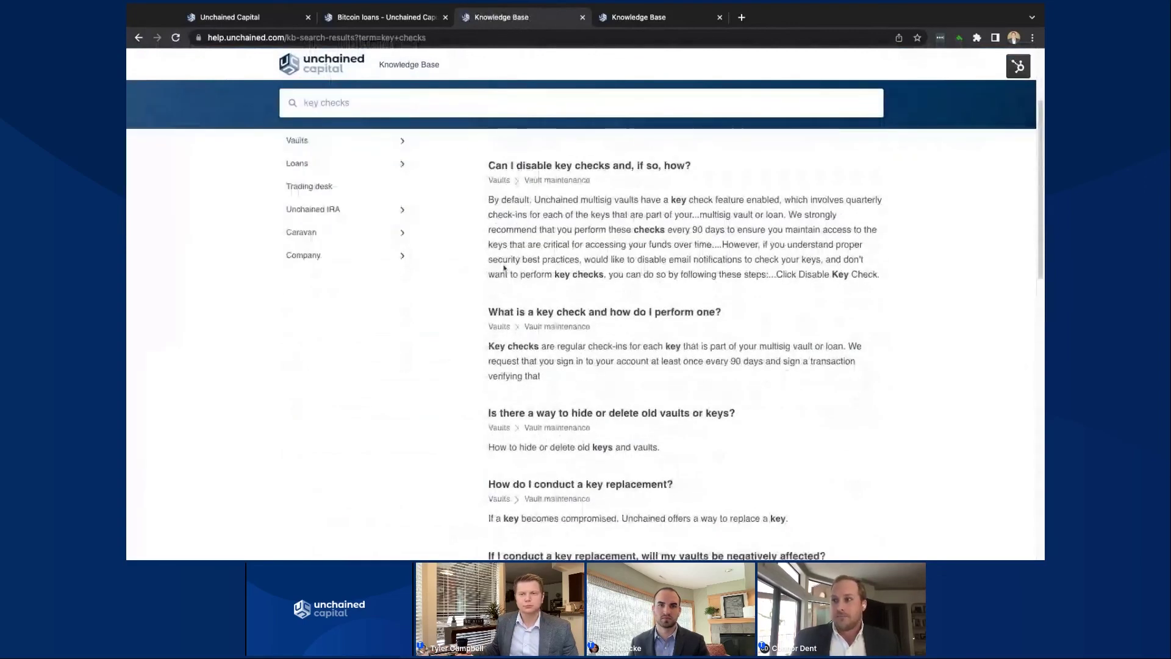
pyautogui.scroll(-2, 518, 280)
pyautogui.scroll(1, 517, 279)
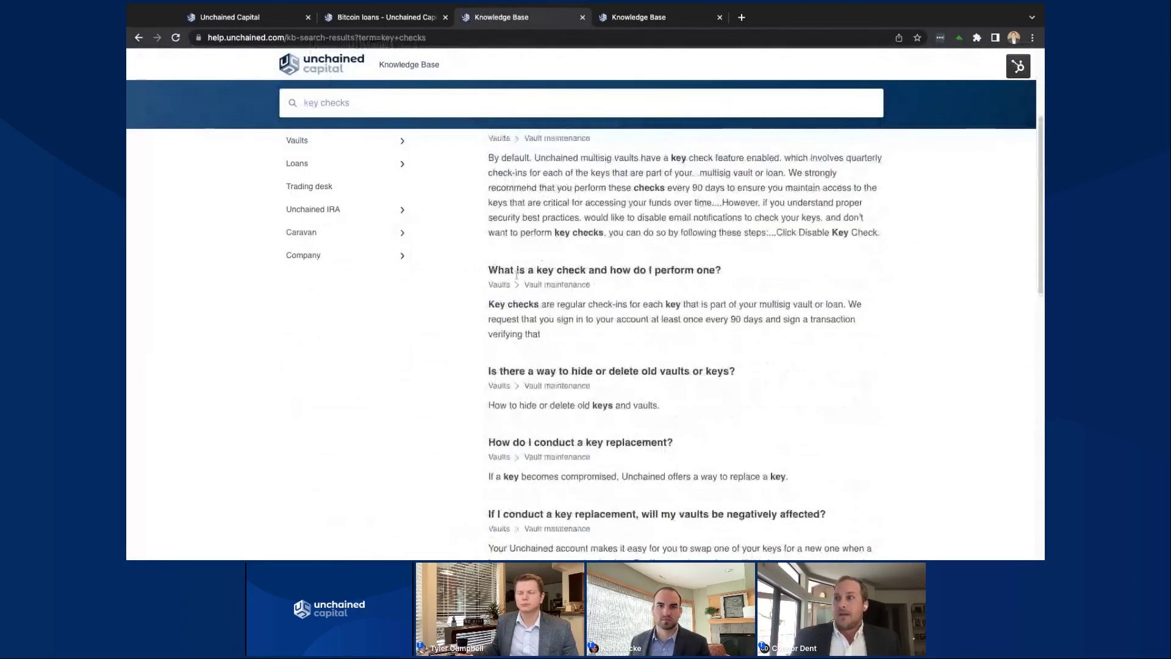
pyautogui.scroll(1, 514, 278)
# View the other open knowledge base home page down to its footer, and show the resources list on the public Bitcoin loans page.
pyautogui.hotkey('ctrl', 'Tab')
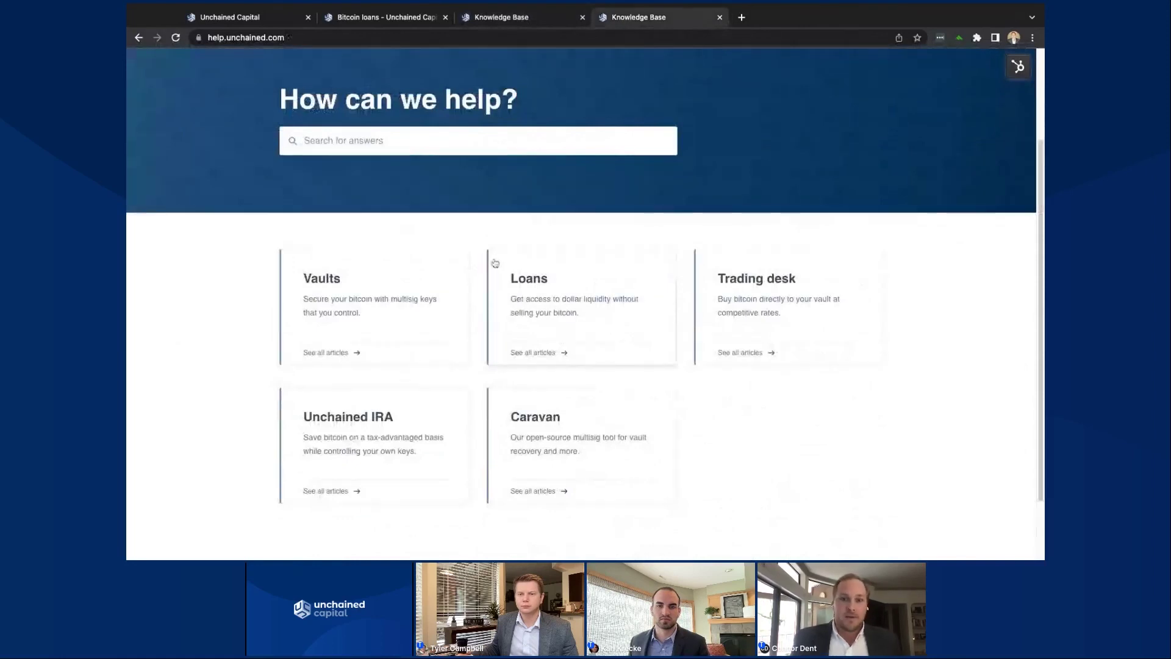
pyautogui.scroll(-3, 486, 249)
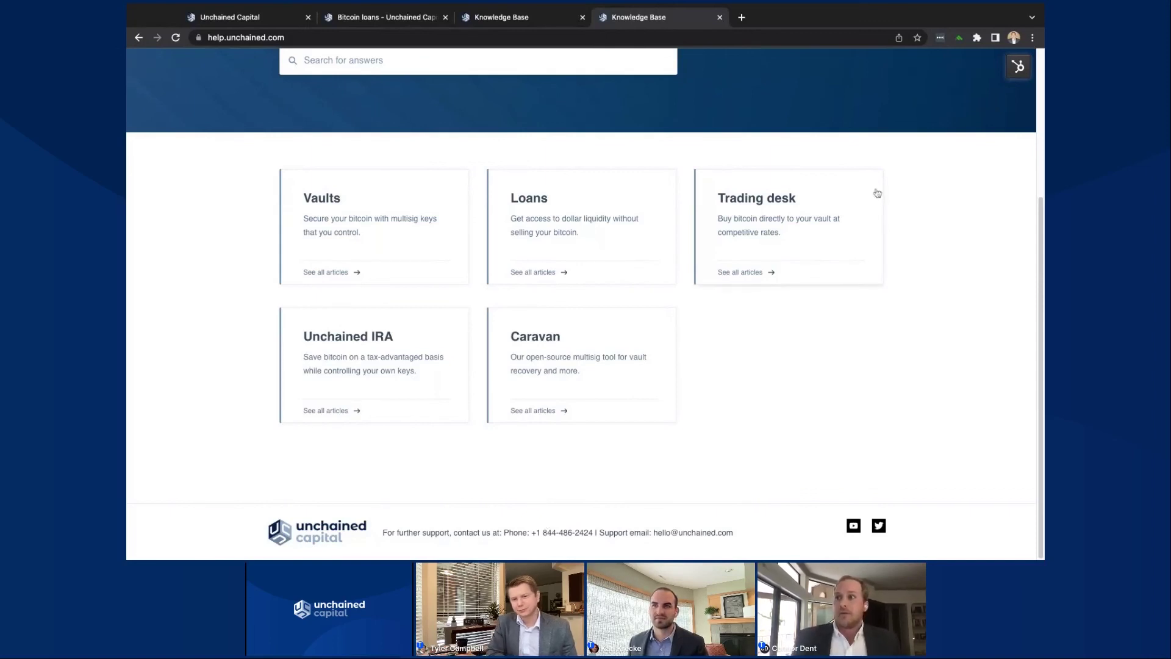
pyautogui.click(414, 21)
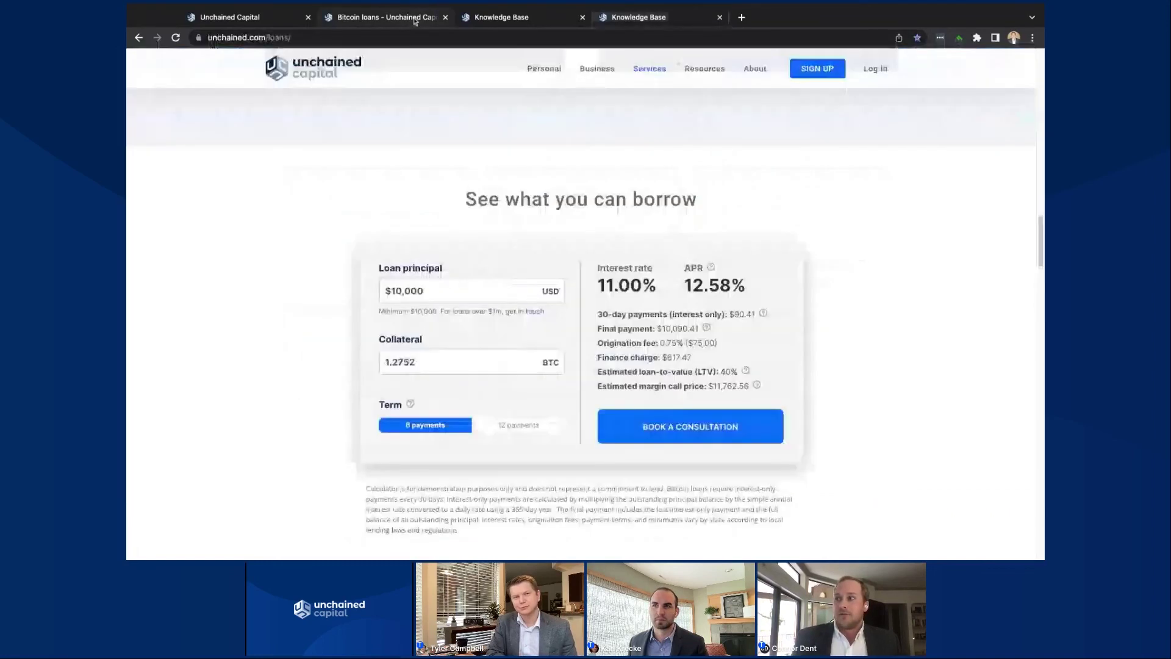
pyautogui.moveTo(704, 68)
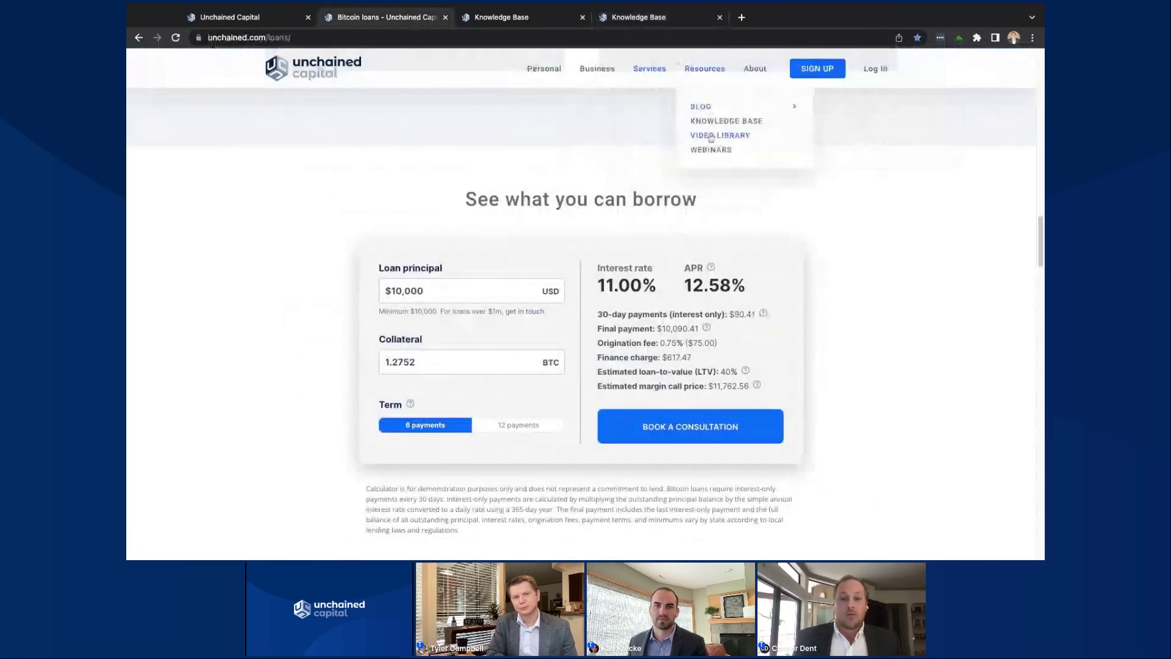